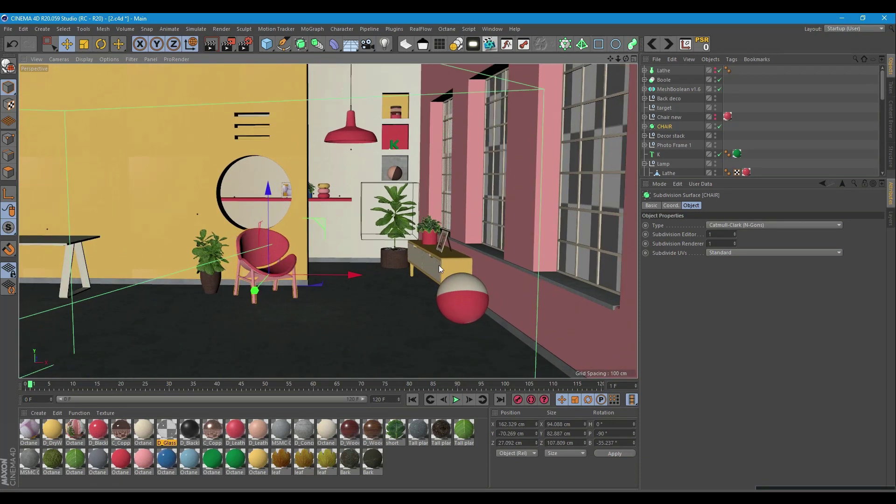
- Play the rendered Lively-Room.mp4 animation in VLC media player and return to the Cinema 4D room scene
scroll(456, 264, up, 3)
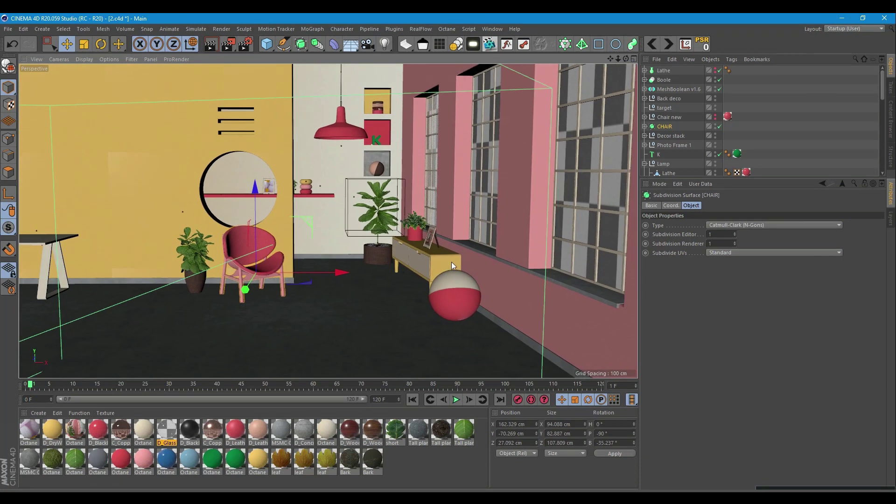
alt+middle_drag(451, 262, 447, 262)
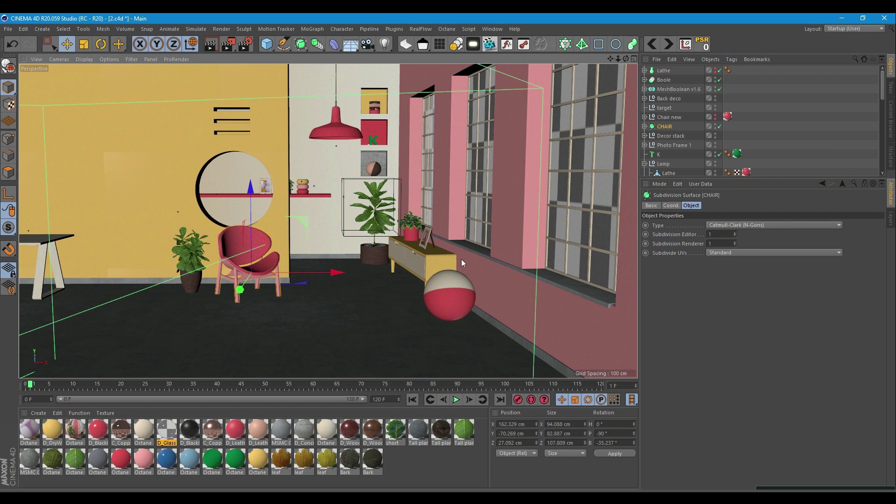
alt+drag(461, 260, 414, 256)
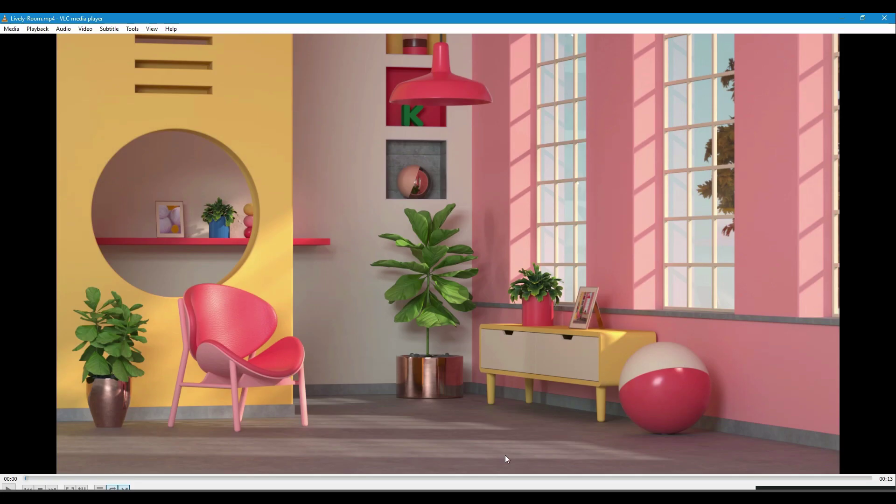
key(space)
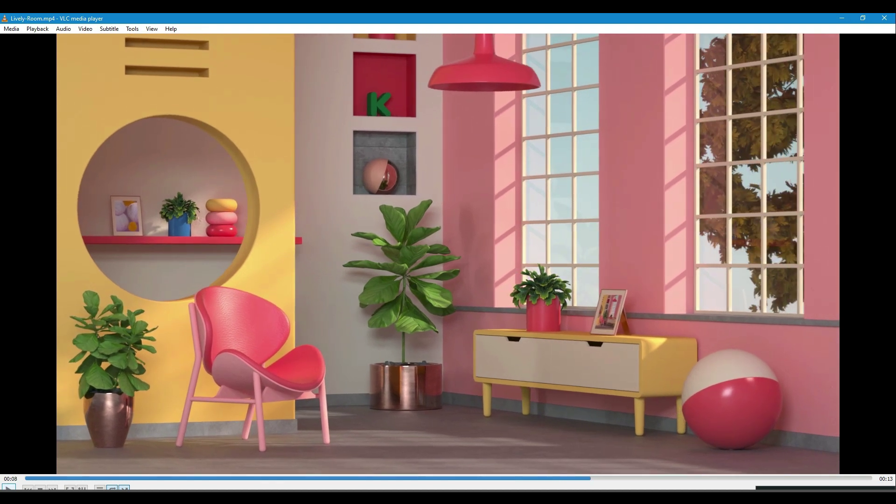
click(251, 386)
click(842, 19)
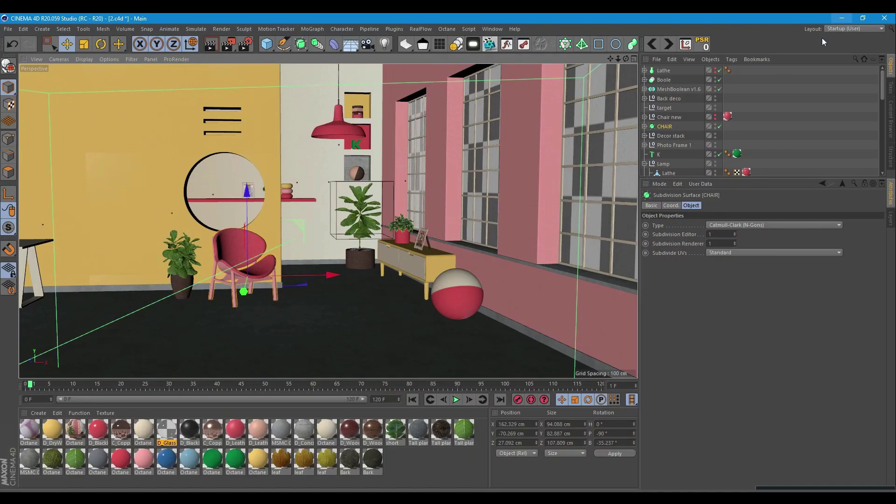
- Select the OctaneDayLight outside the room and show the settings of its DayLight Tag
alt+middle_drag(357, 282, 344, 282)
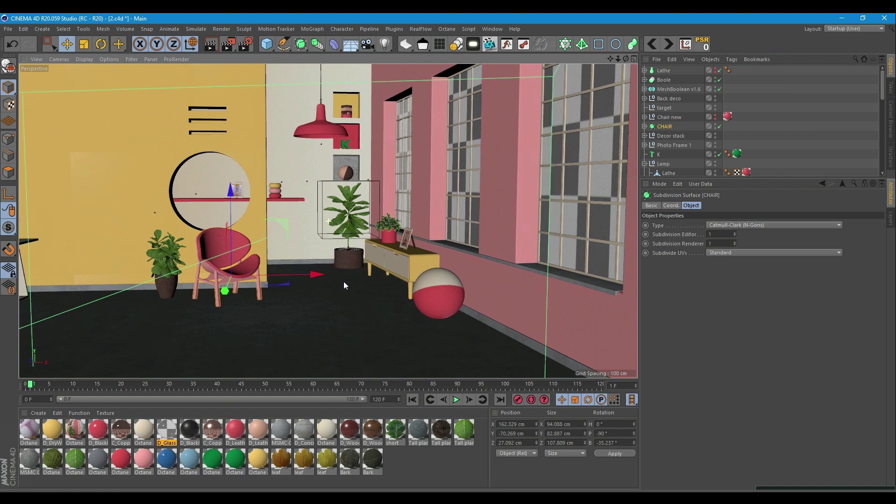
mouse_move(345, 293)
alt+mouse_down()
mouse_move(394, 281)
mouse_move(362, 280)
alt+mouse_up()
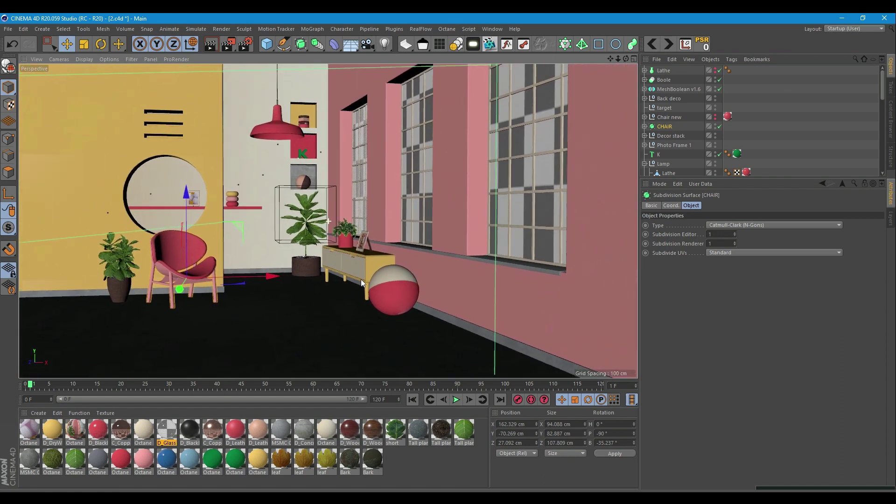
alt+drag(417, 265, 386, 213)
alt+drag(498, 192, 619, 132)
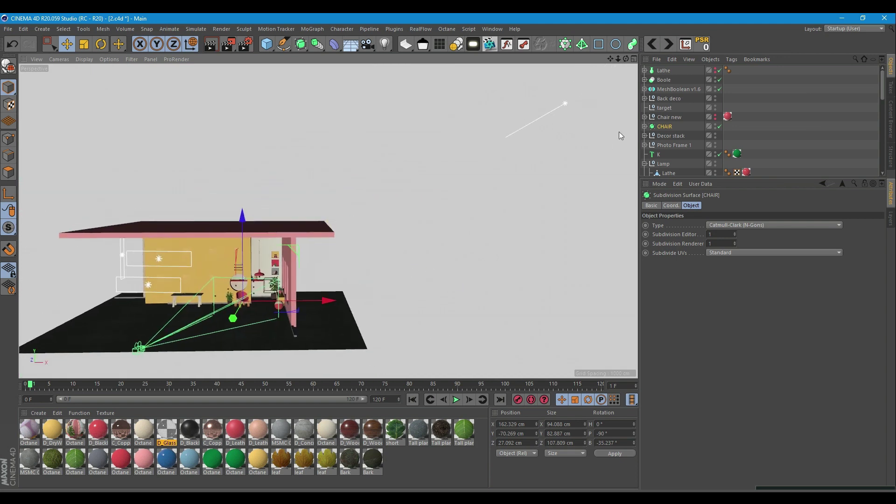
click(563, 104)
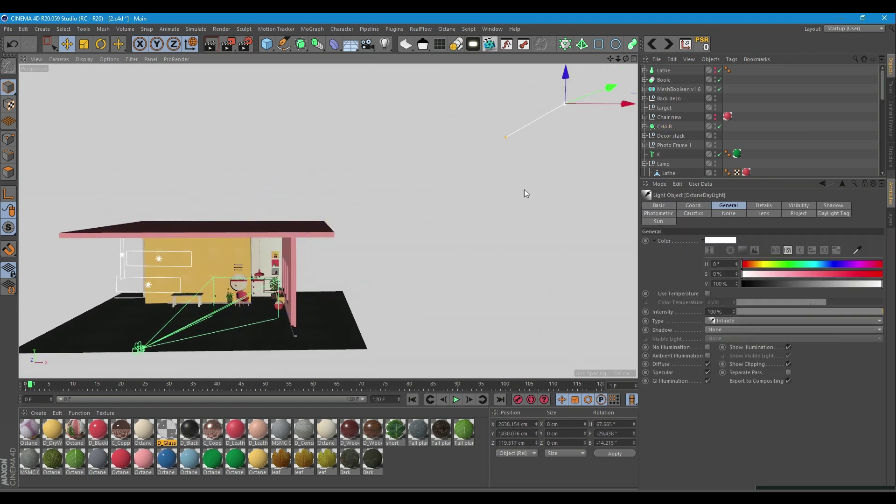
scroll(735, 159, down, 5)
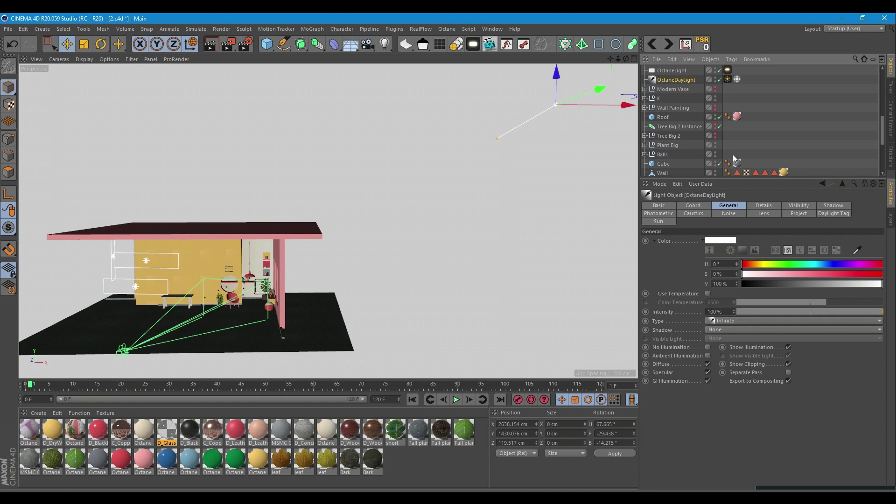
click(728, 79)
alt+middle_drag(394, 289, 396, 294)
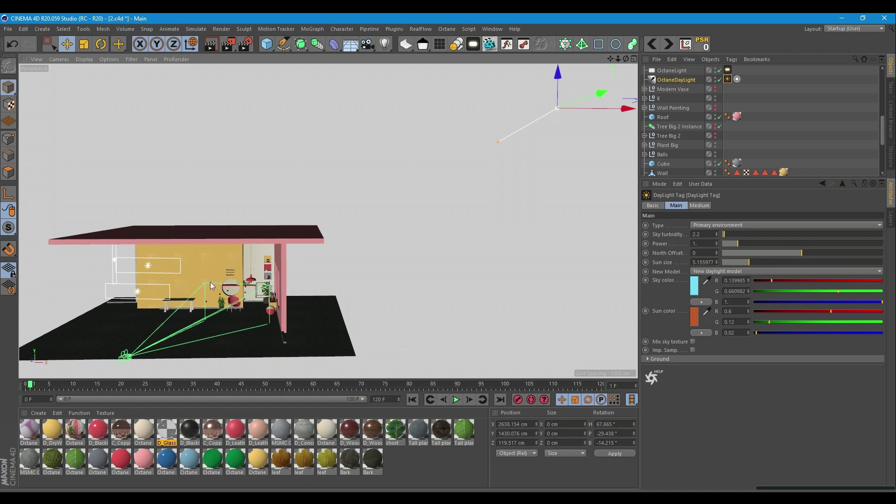
- Examine the yellow wall with the circular opening and the potted plants beside the chair and cabinet
scroll(211, 286, up, 10)
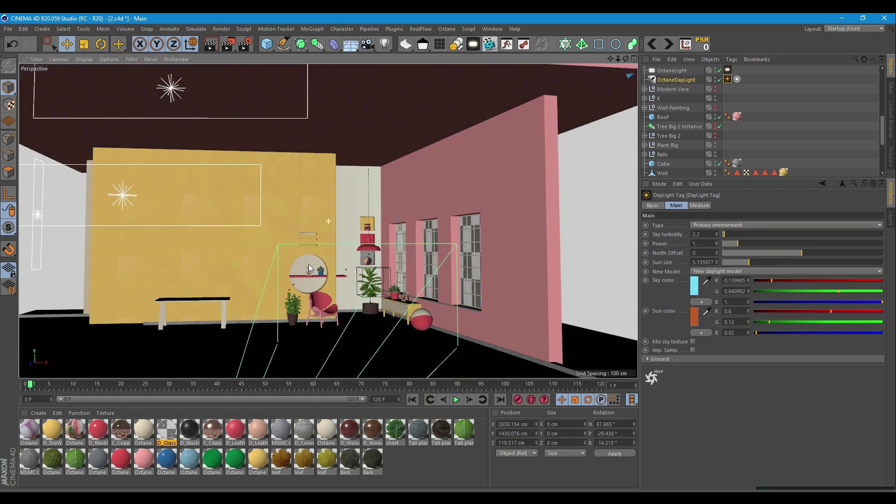
scroll(309, 264, up, 2)
click(310, 248)
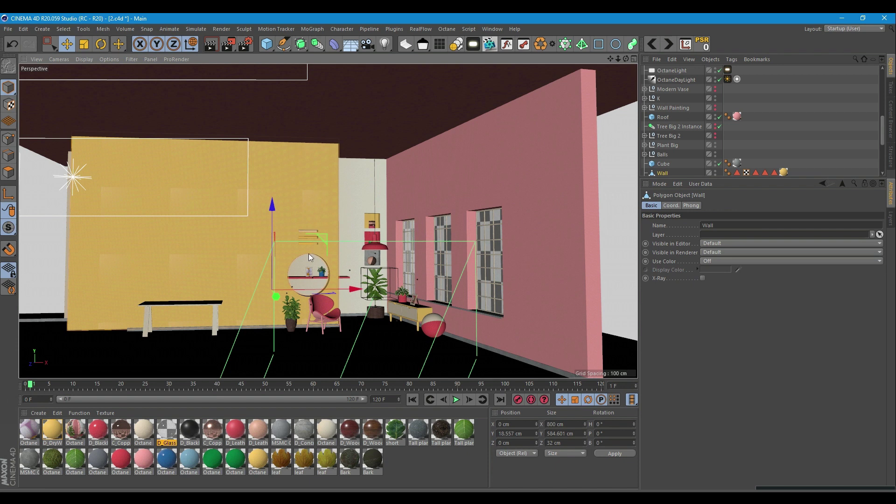
click(317, 316)
scroll(310, 314, up, 4)
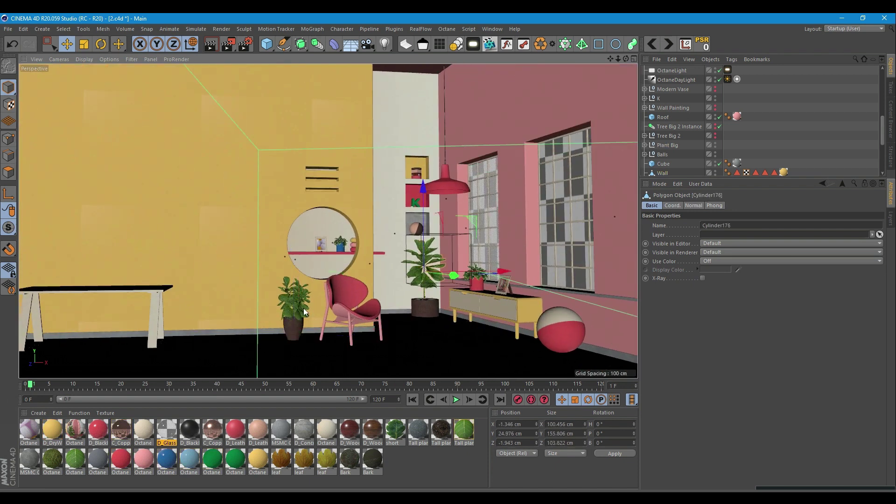
click(300, 311)
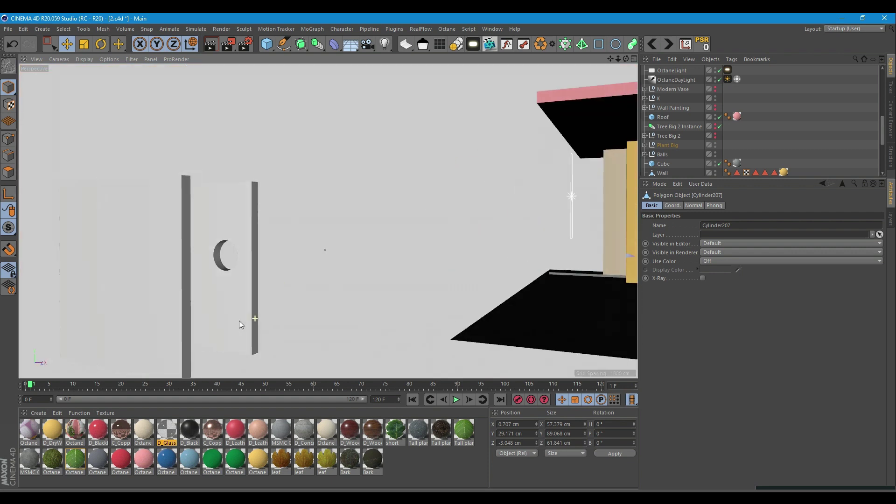
- Expand the Boole object outside the room and select its Cube.1 slab for inspection
scroll(701, 91, up, 5)
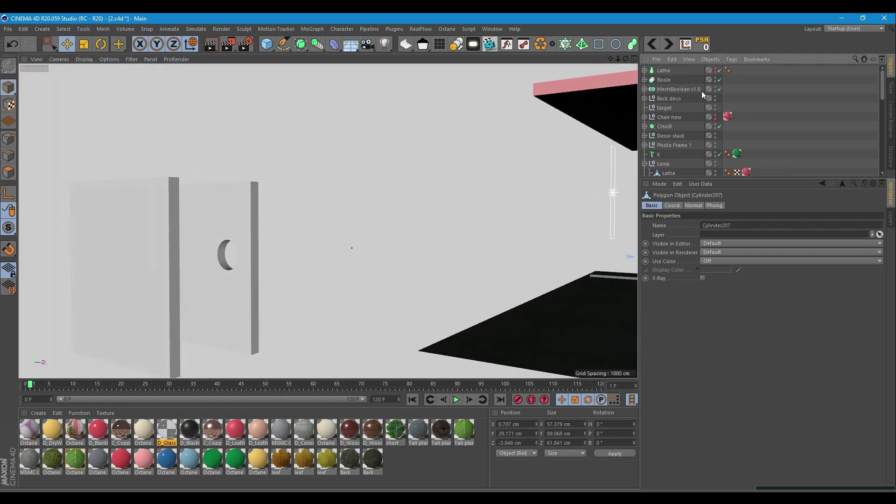
click(681, 80)
alt+middle_drag(282, 235, 313, 231)
alt+drag(312, 231, 303, 233)
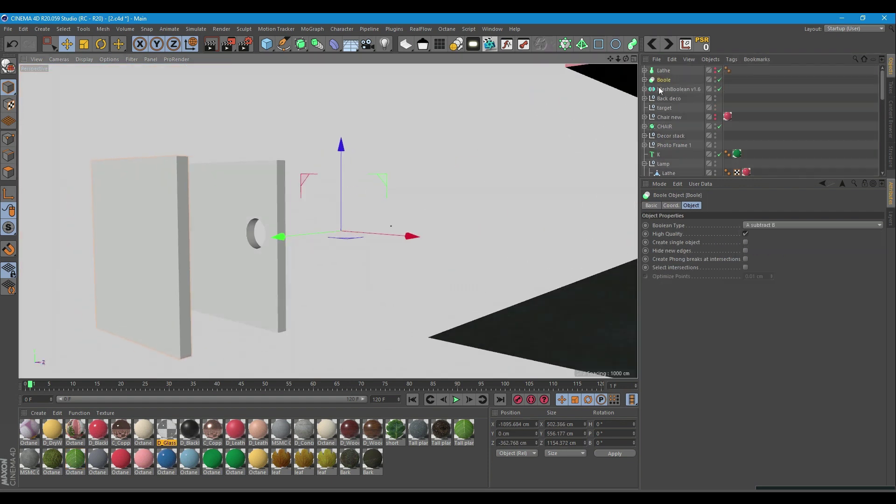
click(644, 80)
click(671, 90)
- Rotate the Boole's Cylinder to about -90° pitch and move it through the Cube.1 slab to cut a round hole
click(672, 98)
alt+middle_drag(169, 236, 198, 229)
alt+drag(198, 233, 59, 108)
key(r)
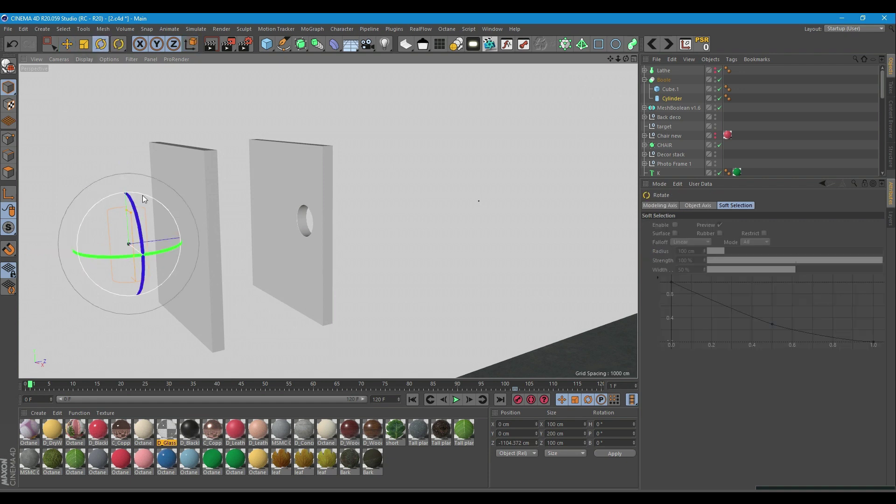
drag(142, 195, 226, 263)
key(e)
drag(111, 247, 167, 241)
alt+drag(166, 241, 234, 251)
- Set the Boole Cylinder's rotation segments to 130 to smooth the edge of the hole
click(668, 88)
scroll(282, 181, up, 5)
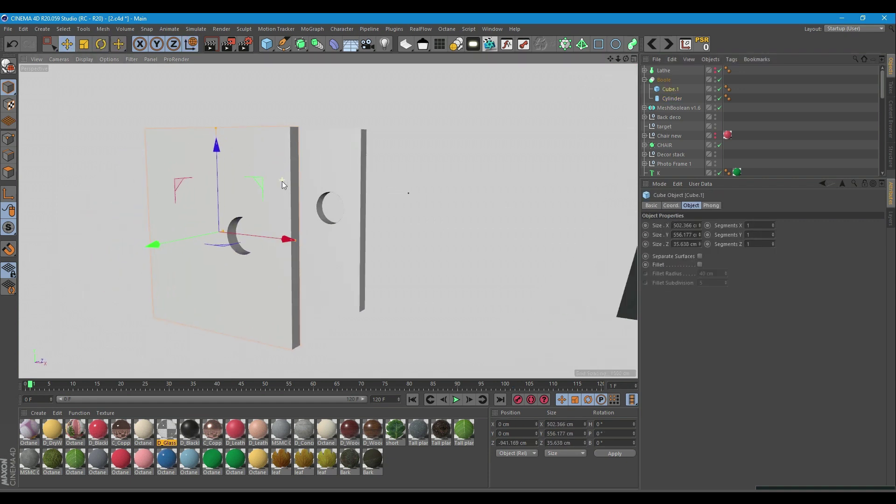
alt+drag(283, 191, 178, 205)
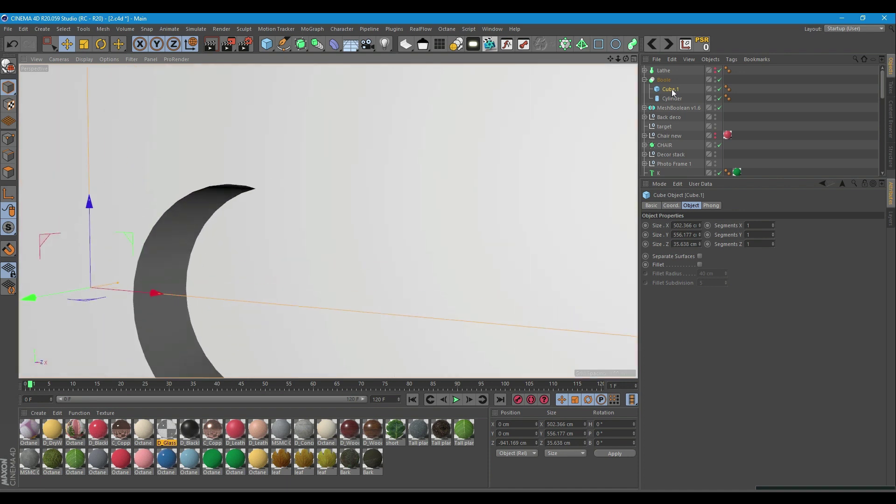
click(672, 98)
drag(730, 254, 729, 252)
alt+drag(308, 247, 300, 214)
- Switch the viewport display to Gouraud Shading (Lines) and compare the meshes around both round holes
click(84, 59)
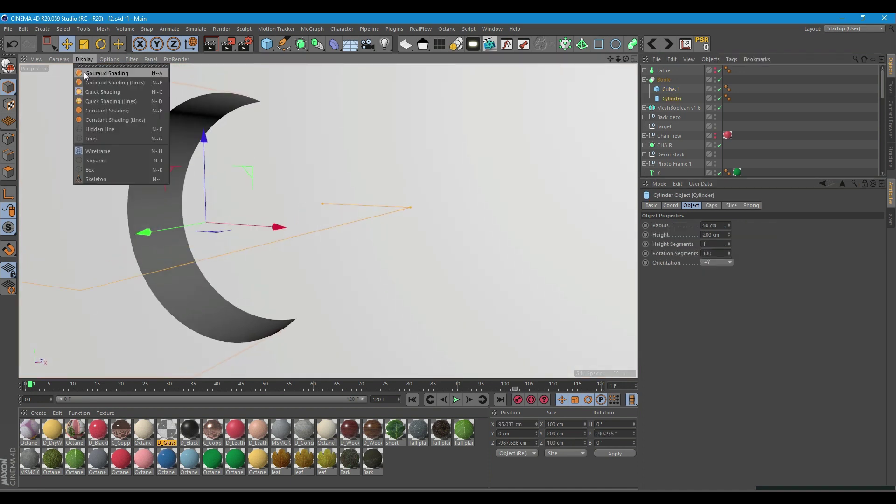
click(116, 83)
scroll(223, 207, down, 5)
alt+drag(240, 219, 227, 216)
scroll(228, 216, down, 3)
scroll(343, 220, up, 3)
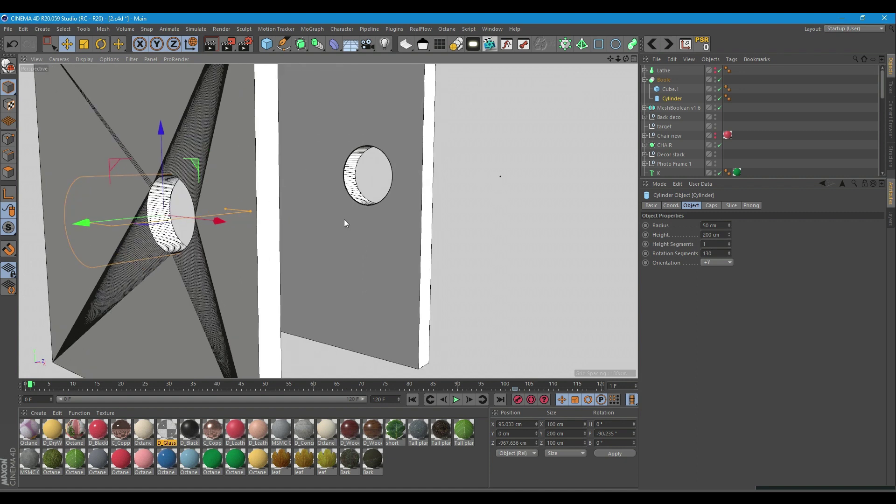
alt+drag(344, 219, 356, 219)
- Inspect the MeshBoolean v1.6 object's hole topology and the settings of the Cylinder inside it
click(663, 109)
scroll(409, 205, up, 2)
alt+middle_drag(384, 196, 335, 226)
scroll(351, 232, down, 3)
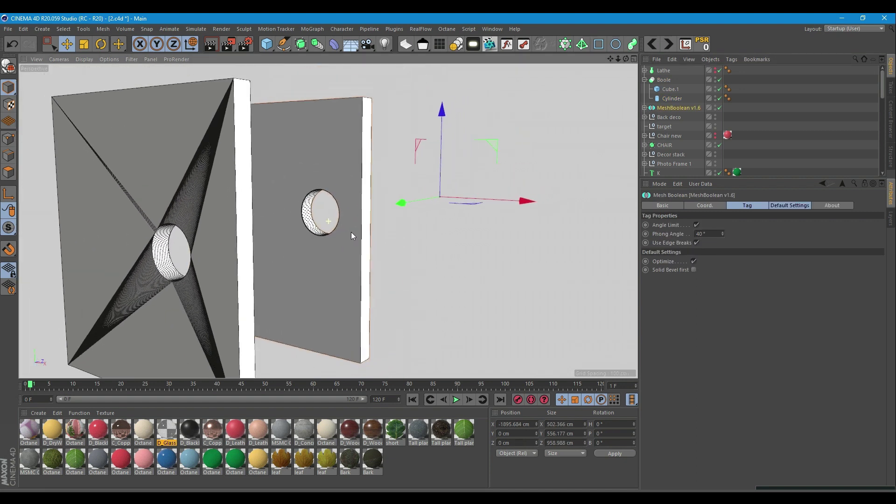
scroll(345, 223, up, 5)
scroll(322, 262, up, 3)
click(644, 108)
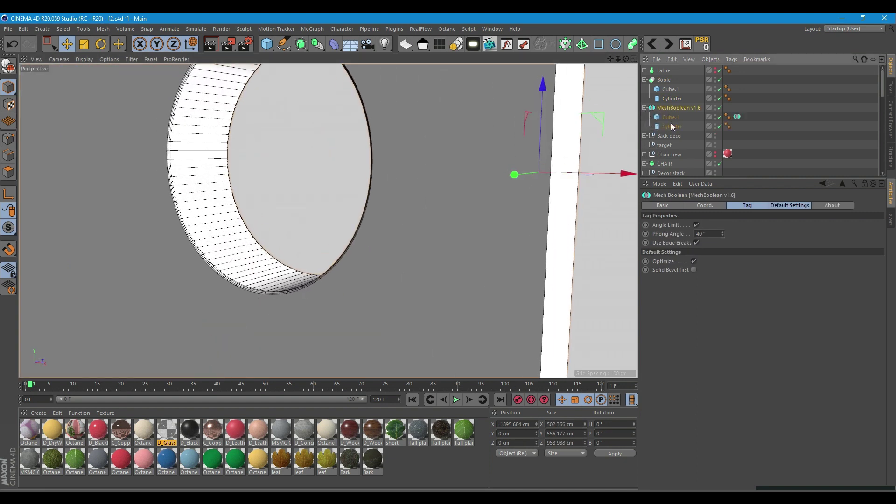
click(670, 126)
alt+middle_drag(269, 251, 260, 280)
scroll(260, 280, down, 3)
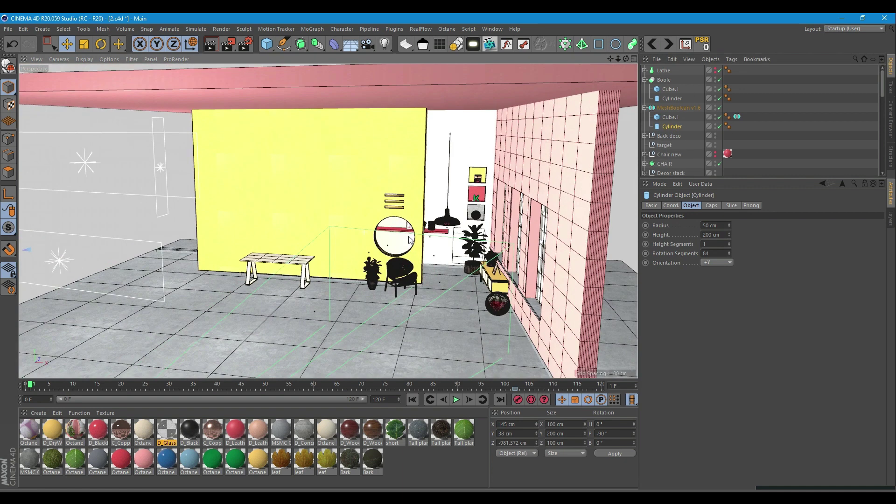
- Examine the polygon mesh of the red pendant lampshade in the room, undoing any accidental move
alt+drag(345, 223, 390, 221)
scroll(391, 221, up, 3)
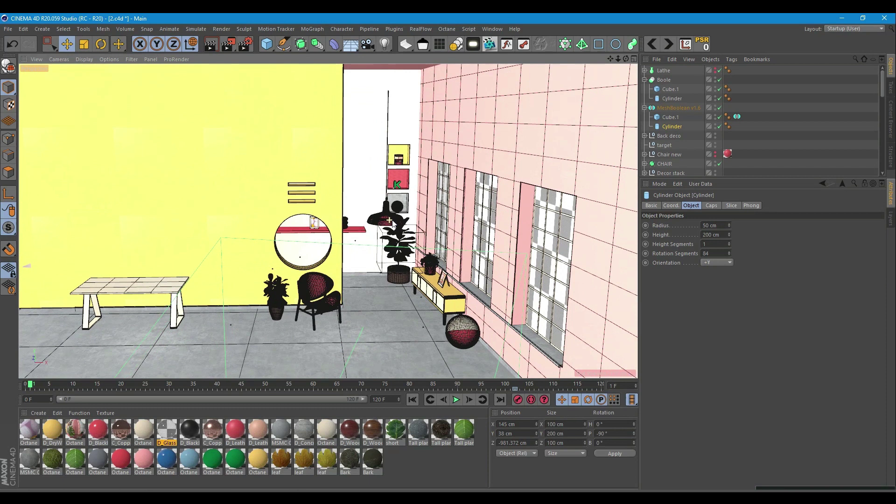
scroll(389, 220, up, 5)
click(402, 177)
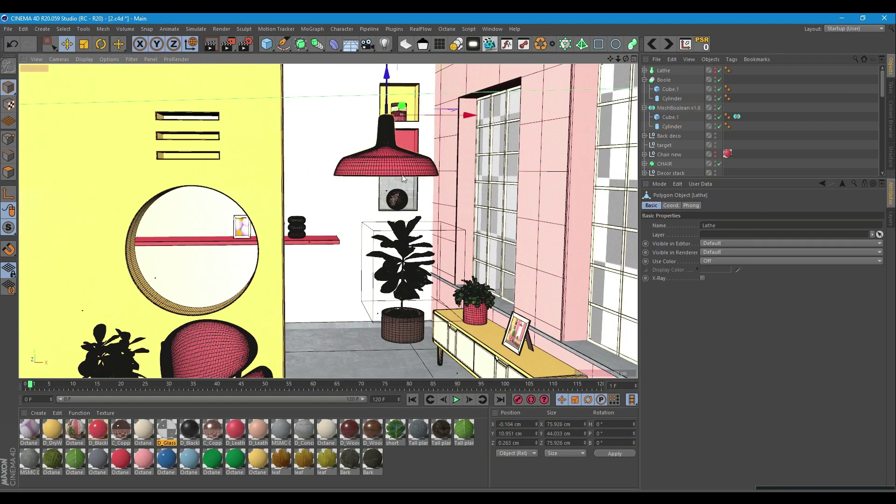
alt+middle_drag(396, 183, 380, 208)
alt+drag(380, 207, 397, 196)
drag(426, 140, 426, 140)
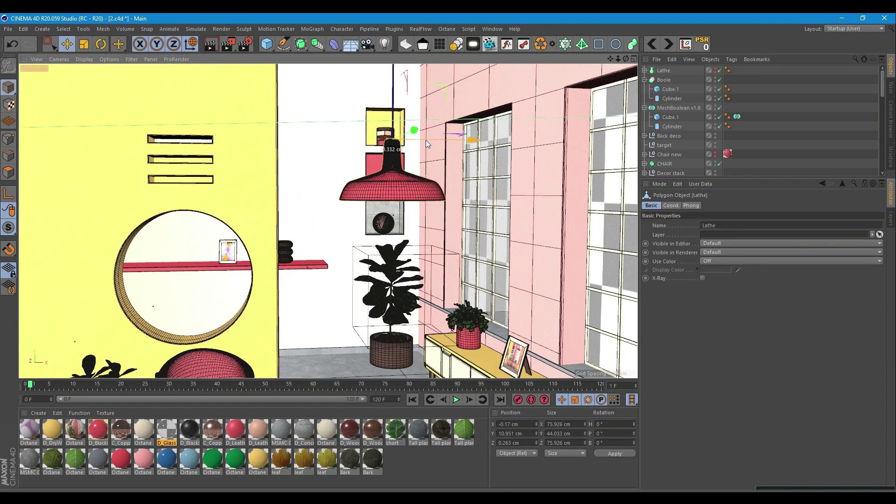
key(ctrl+z)
alt+middle_drag(403, 192, 401, 212)
mouse_move(401, 212)
alt+mouse_down()
mouse_move(408, 192)
mouse_move(411, 211)
alt+mouse_up()
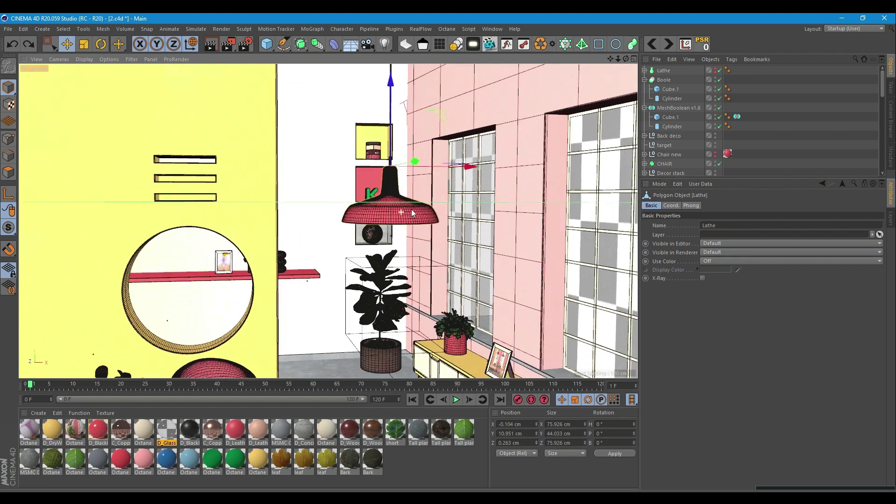
- Select the standalone Lathe object and make it visible in the viewport next to the red pendant lamp
scroll(412, 211, down, 3)
click(663, 71)
click(644, 80)
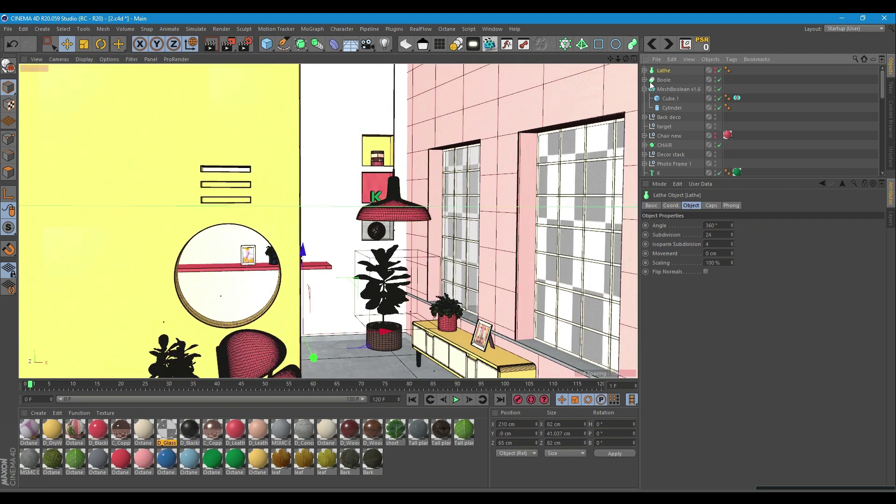
click(715, 70)
alt+drag(306, 230, 287, 202)
alt+right_drag(297, 212, 358, 213)
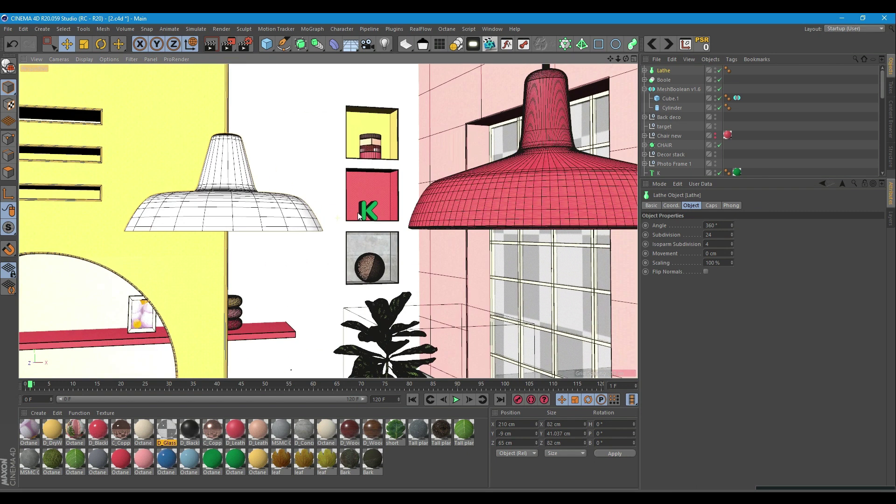
- Select the Spline inside the Lathe object and disable the Lathe generator to examine the bare profile curve
click(645, 70)
click(669, 79)
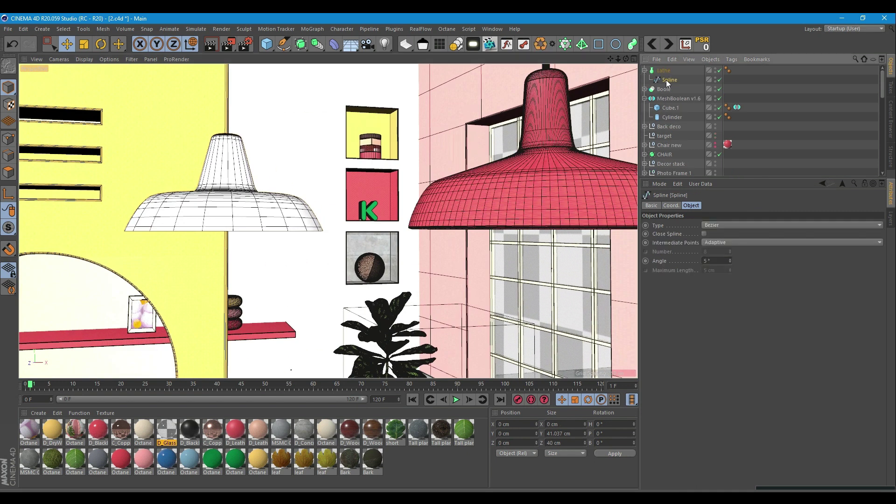
click(720, 70)
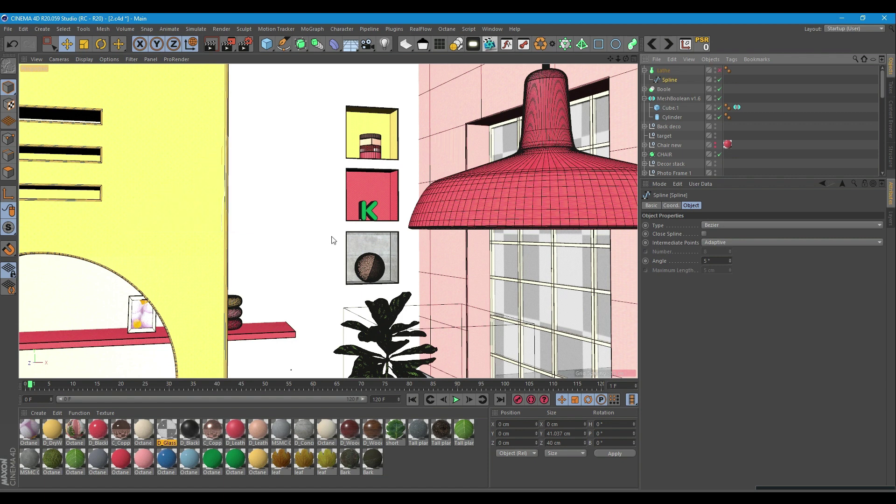
scroll(334, 234, down, 3)
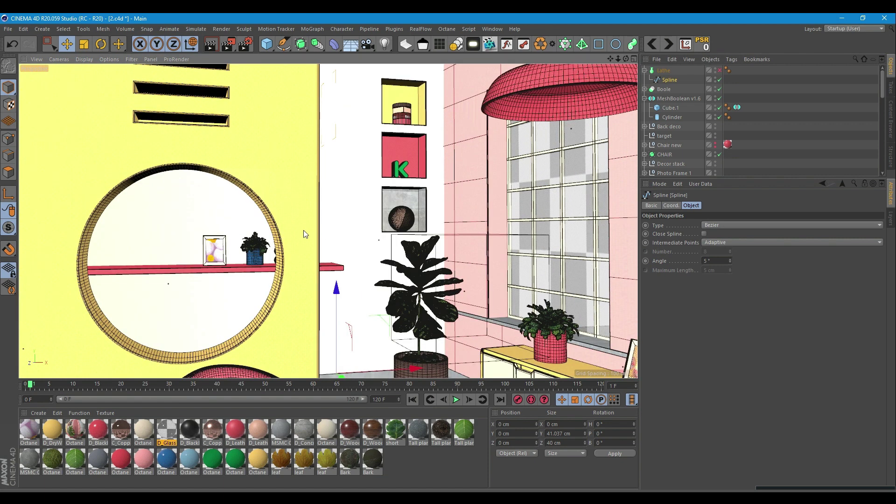
alt+drag(306, 242, 292, 247)
scroll(293, 245, down, 3)
alt+middle_drag(294, 245, 296, 222)
alt+drag(297, 222, 368, 243)
scroll(368, 245, up, 10)
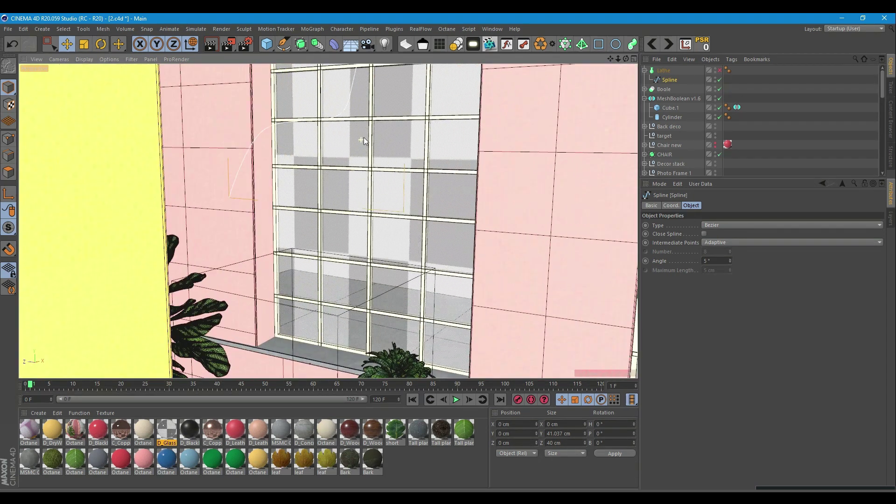
- Turn the Lathe generator back on and view the lampshade it produces from the Spline
alt+drag(360, 195, 382, 181)
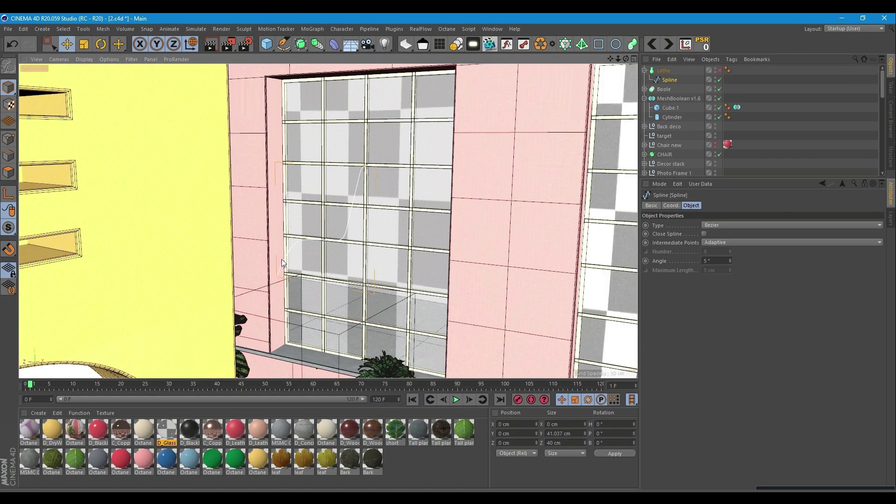
alt+drag(319, 286, 308, 286)
click(719, 71)
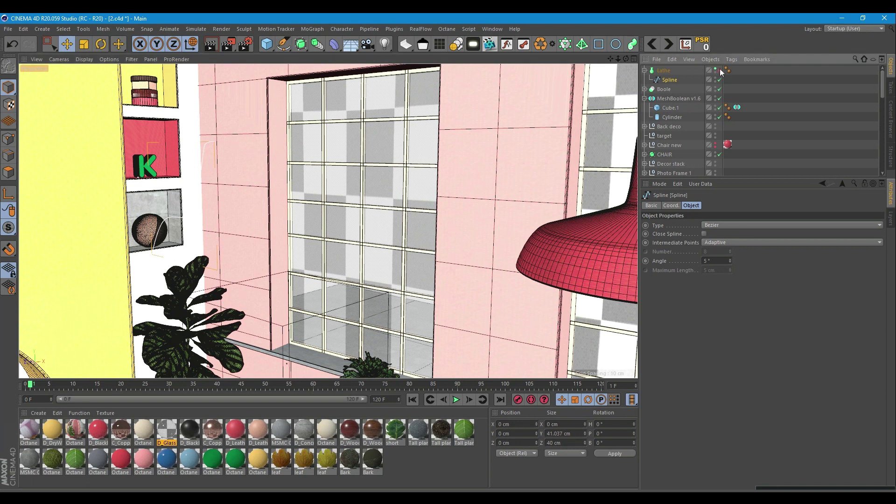
alt+drag(163, 266, 214, 259)
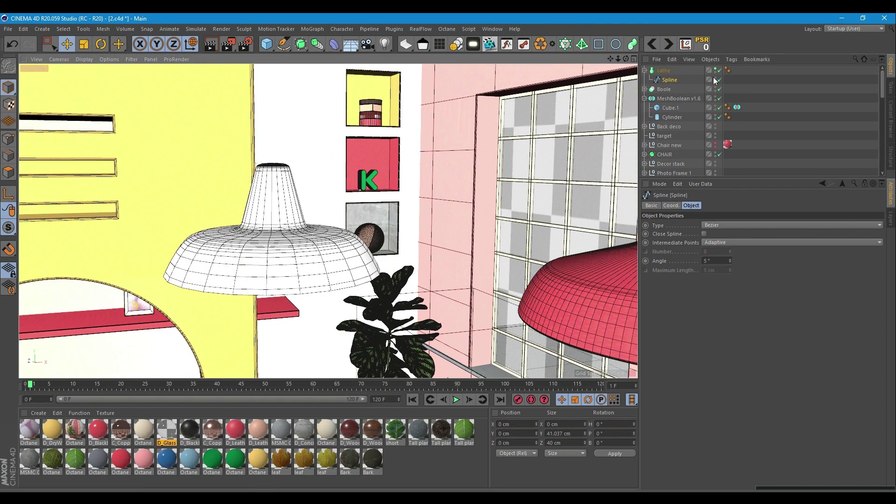
- In the Right view, reshape the Lathe lampshade by raising the Spline's neck point about 5 cm and moving its rim point outward to Z 43.083 cm
key(F3)
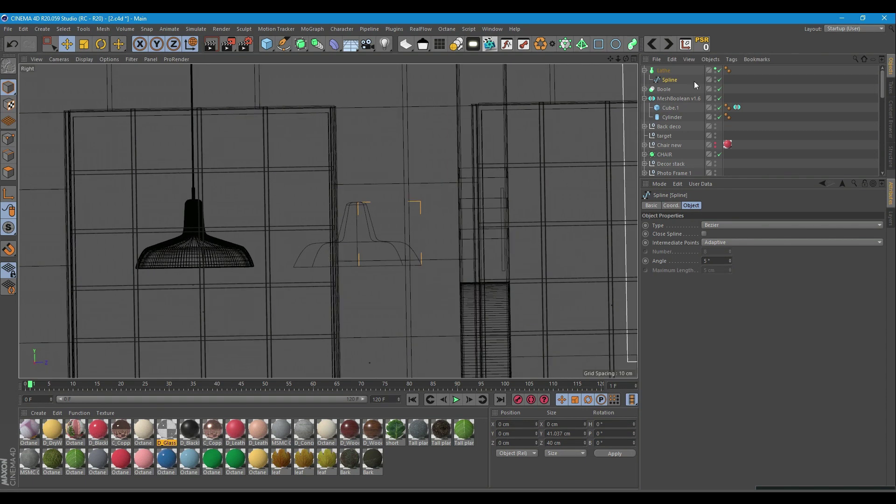
click(720, 70)
click(719, 70)
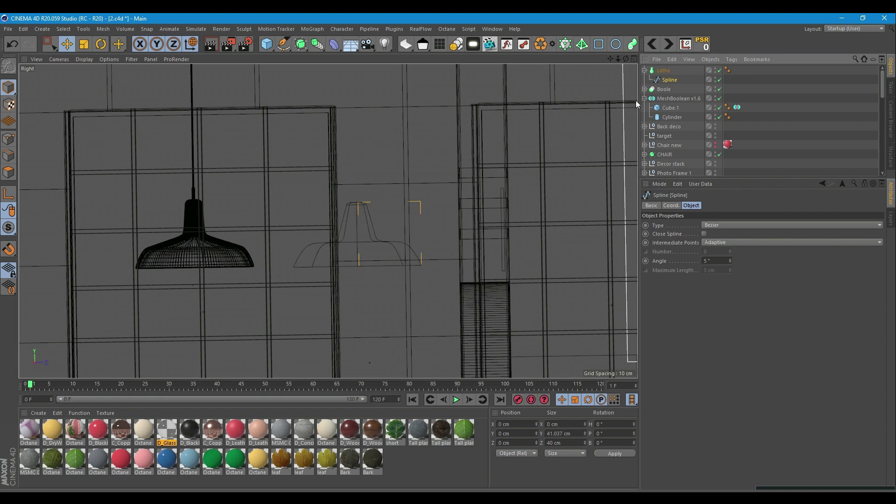
click(8, 139)
click(380, 240)
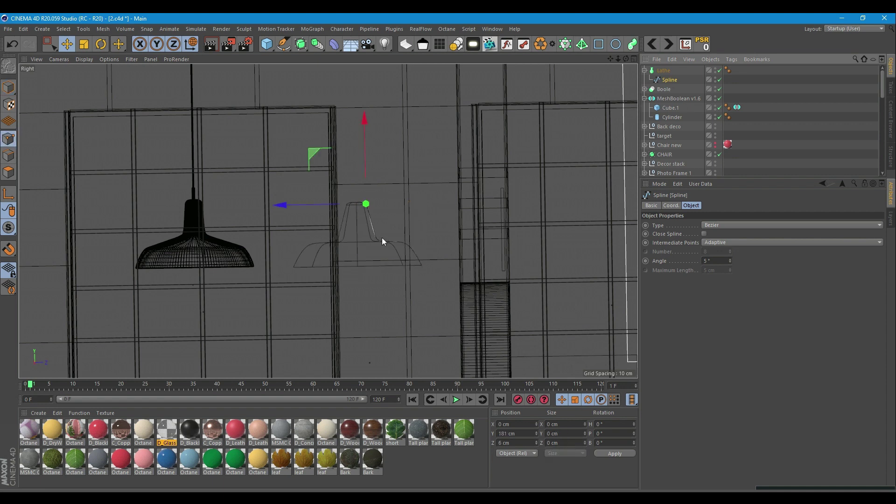
mouse_move(379, 220)
mouse_down()
mouse_move(379, 192)
mouse_move(379, 215)
mouse_move(378, 206)
mouse_up()
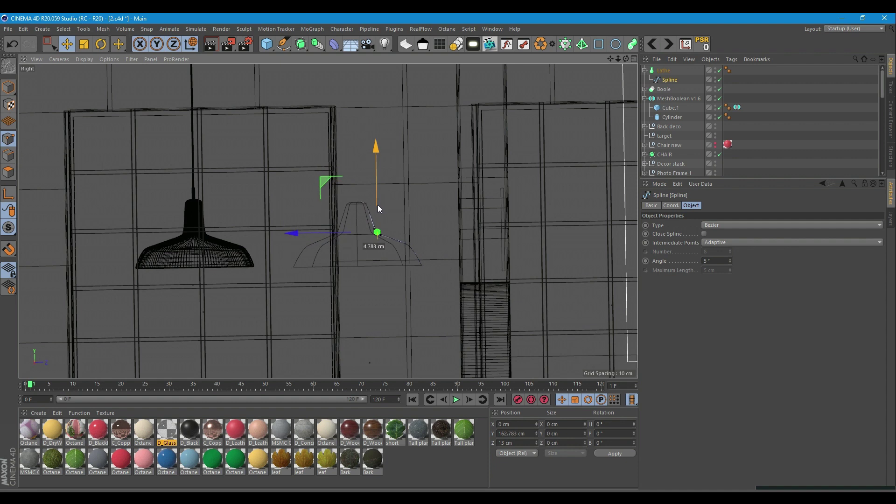
drag(355, 243, 399, 265)
click(422, 266)
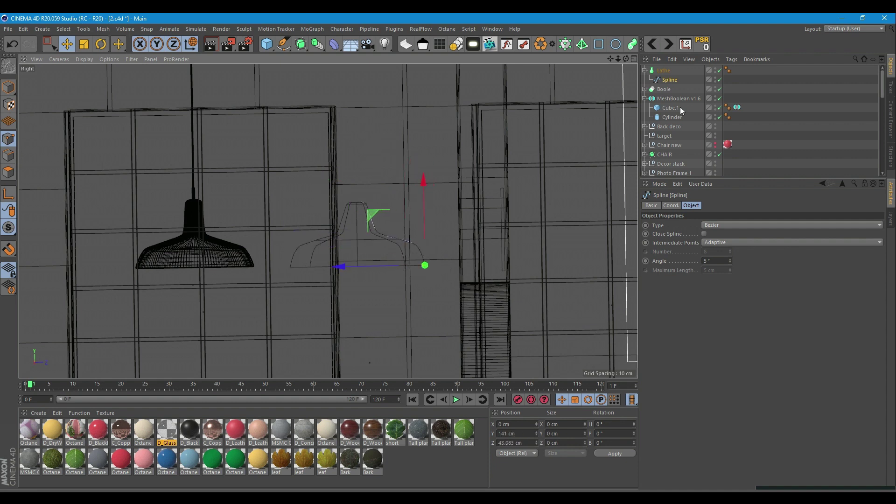
- Hide the Lathe object and return to the Perspective view of the furnished room
click(732, 91)
alt+click(716, 72)
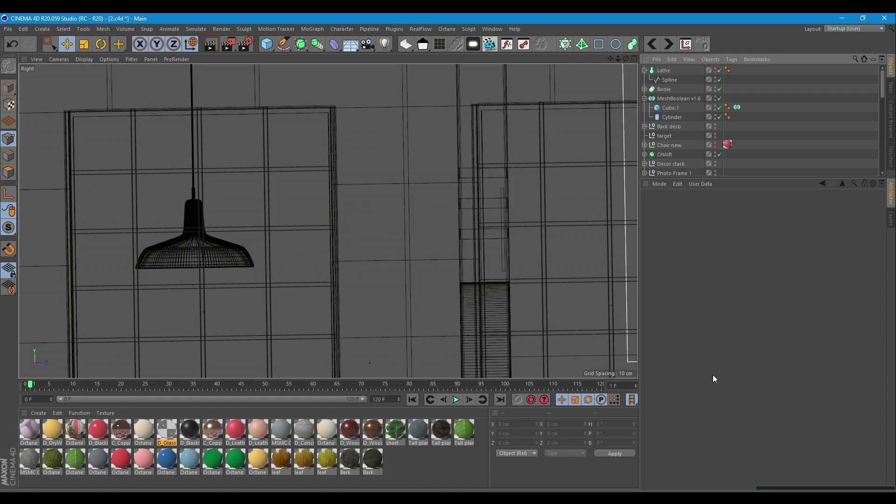
middle_click(464, 202)
middle_click(330, 133)
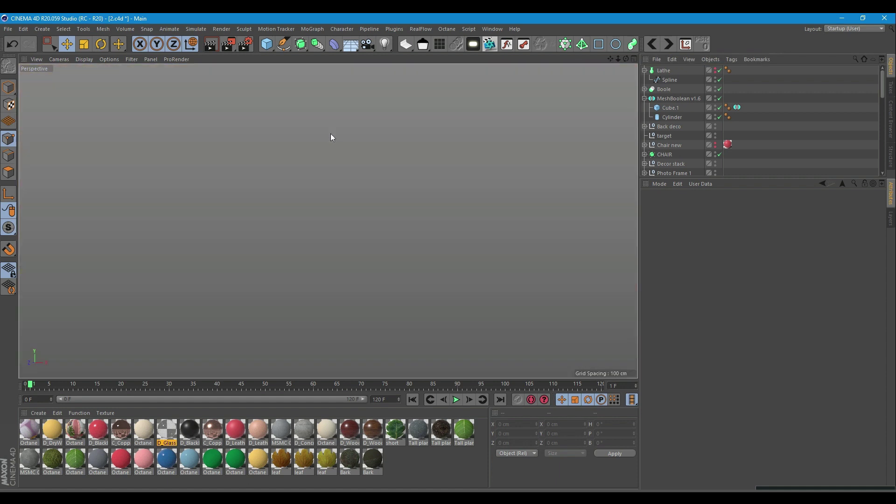
alt+drag(296, 203, 289, 213)
scroll(288, 213, down, 2)
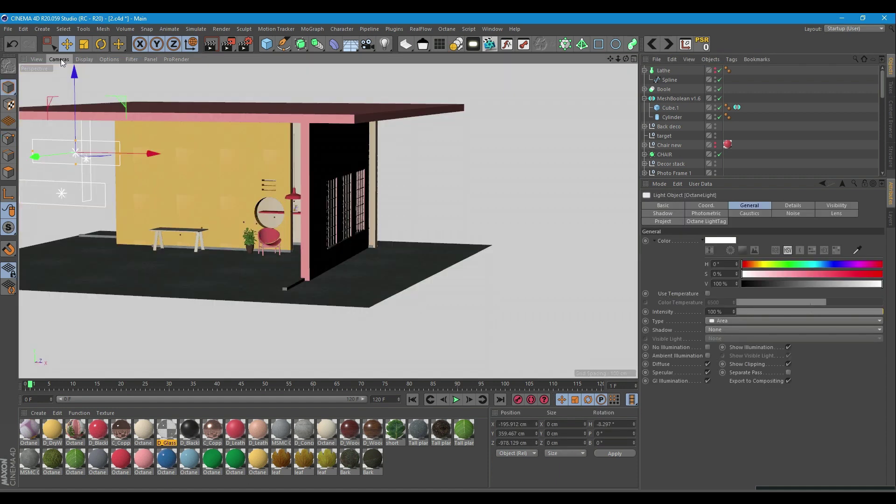
click(61, 59)
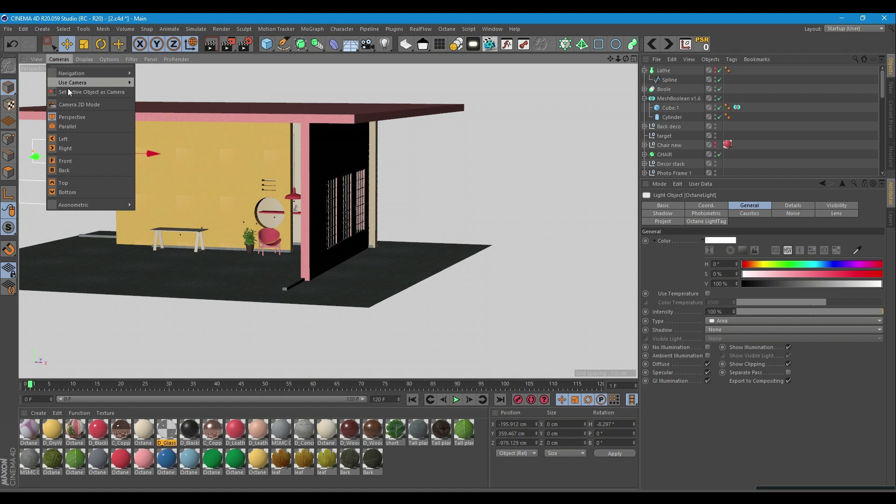
click(69, 121)
alt+drag(271, 212, 287, 223)
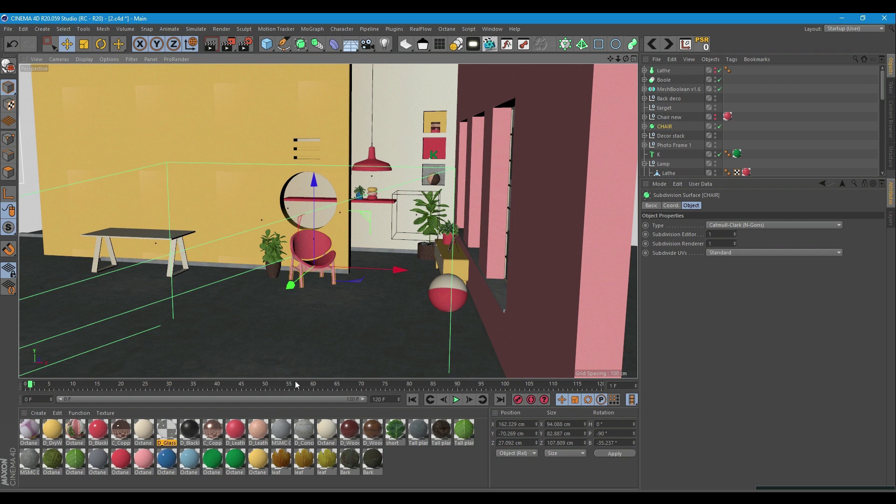
- Enlarge the material thumbnail area and look through the scene's Octane materials, including C_Copper_Worn, alongside the room
drag(295, 379, 308, 324)
click(189, 374)
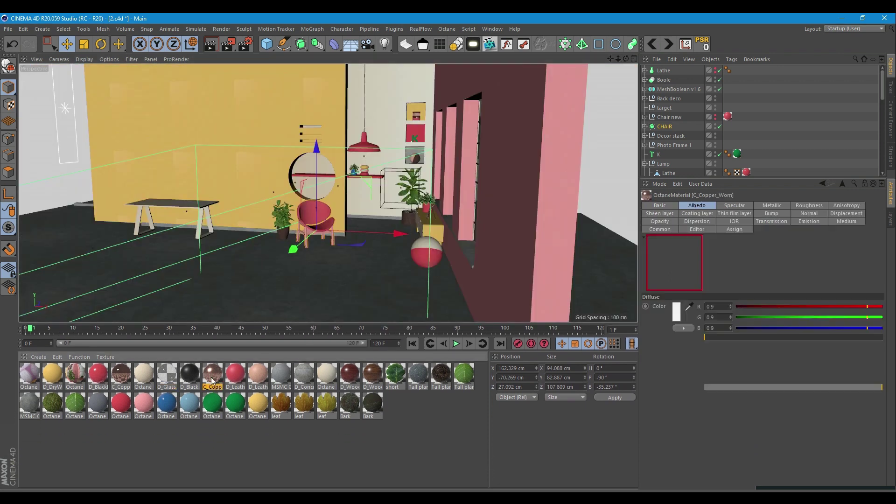
click(144, 374)
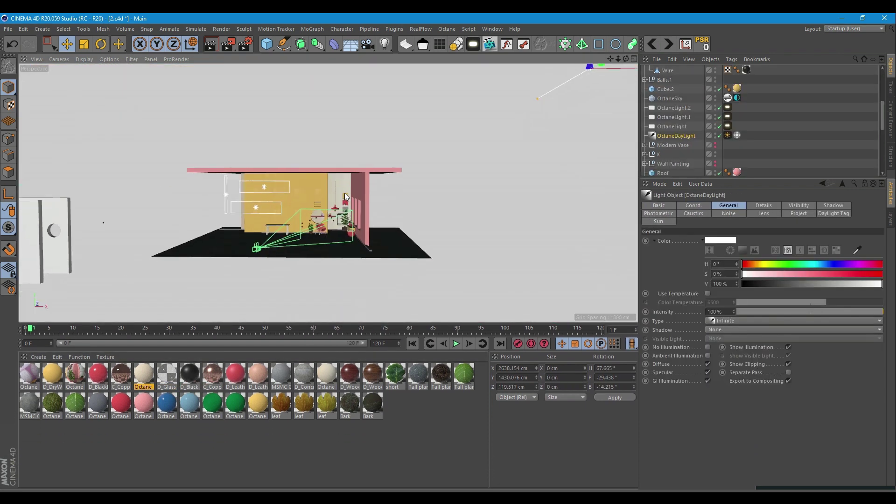
scroll(322, 259, up, 6)
alt+middle_drag(322, 259, 353, 254)
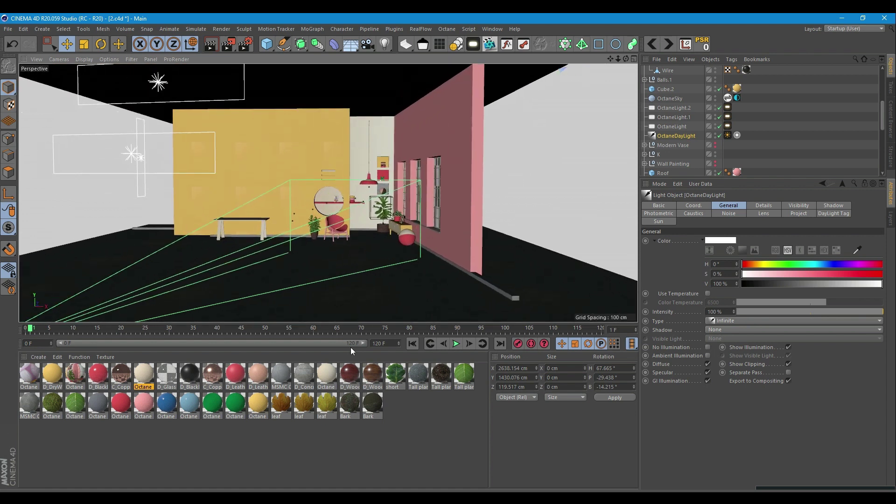
- Select the D_Concrete_15 material and the floor plane to examine the concrete surface up close
drag(303, 373, 478, 311)
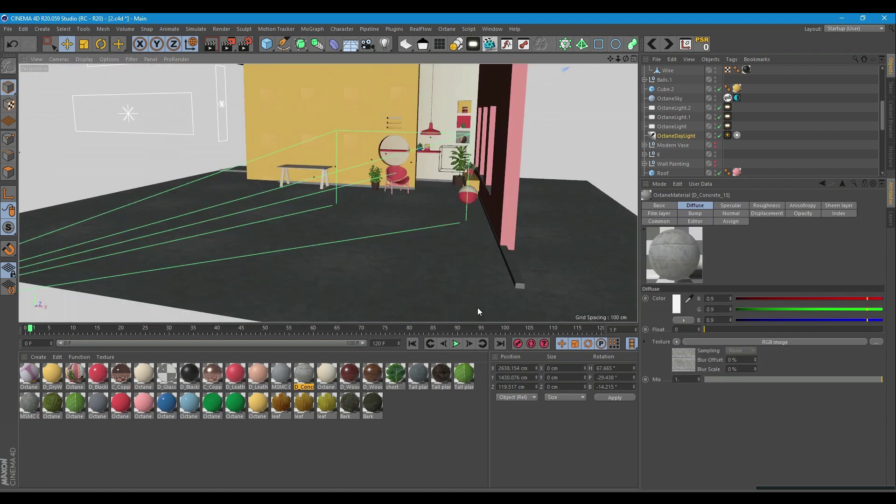
alt+drag(331, 253, 362, 289)
click(390, 266)
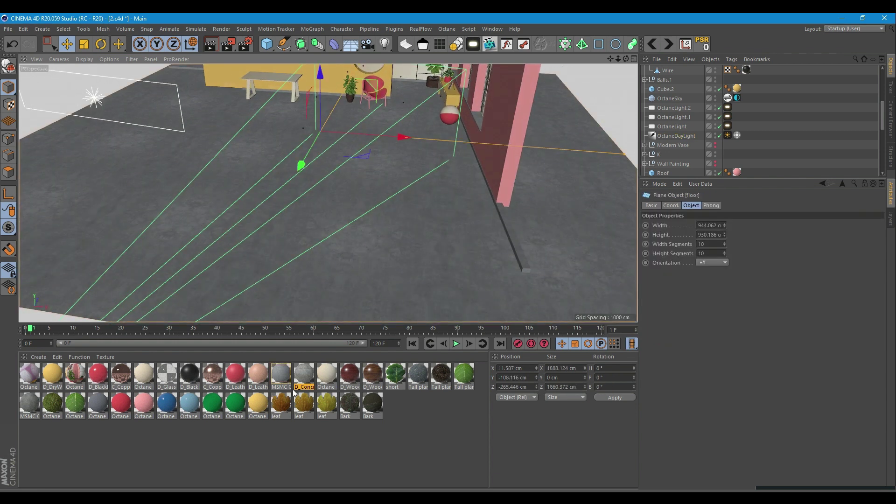
- Open the D_Concrete_15 material, view its Diffuse channel, and examine its RGB image connections and the available nodes in the Octane Node Editor
double_click(304, 375)
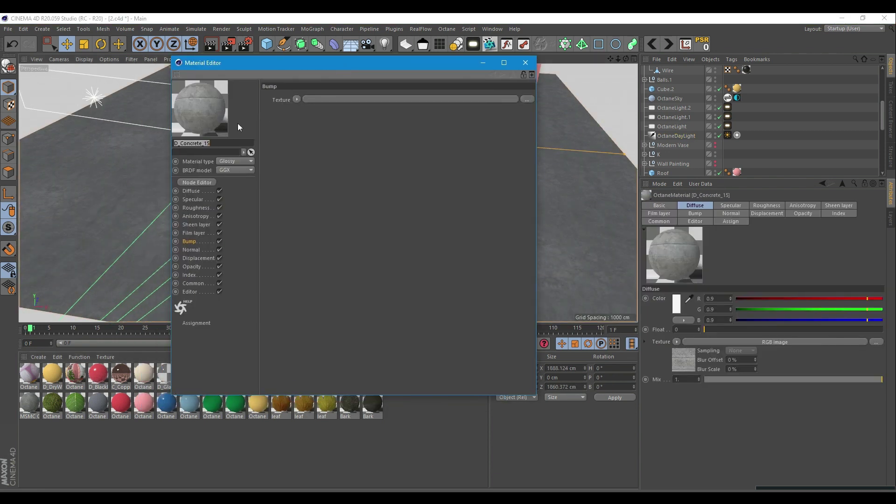
click(189, 191)
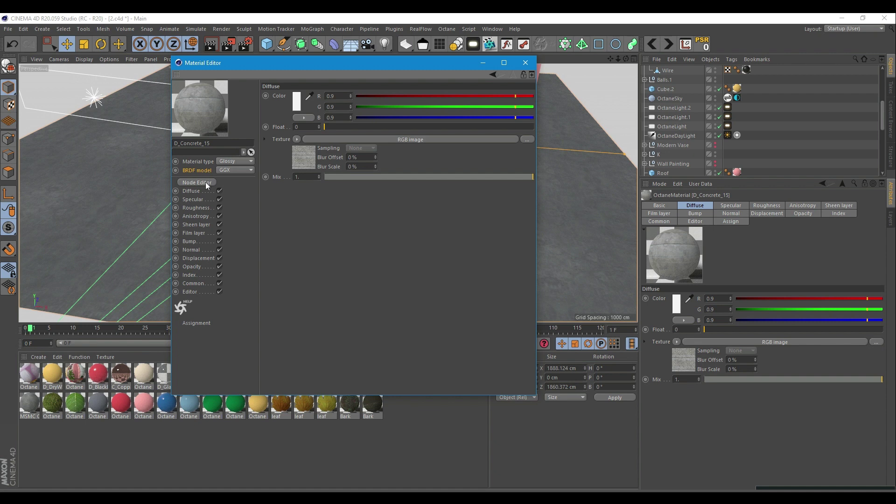
click(196, 183)
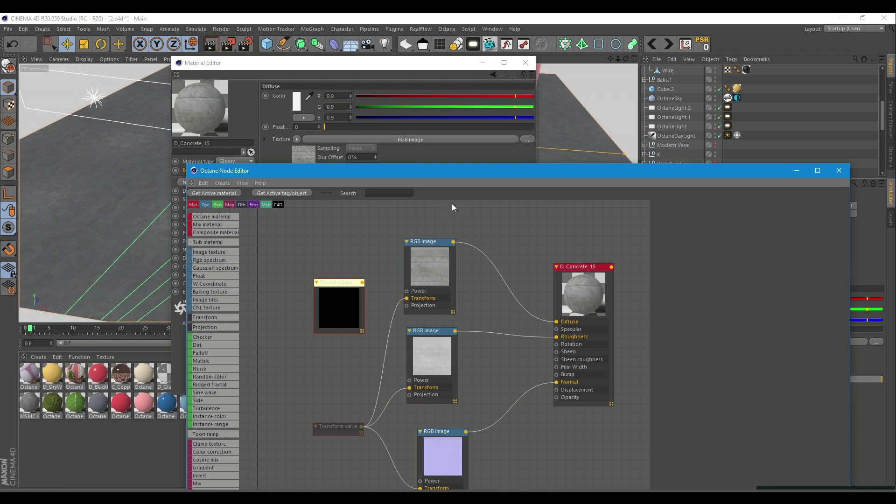
drag(464, 170, 387, 65)
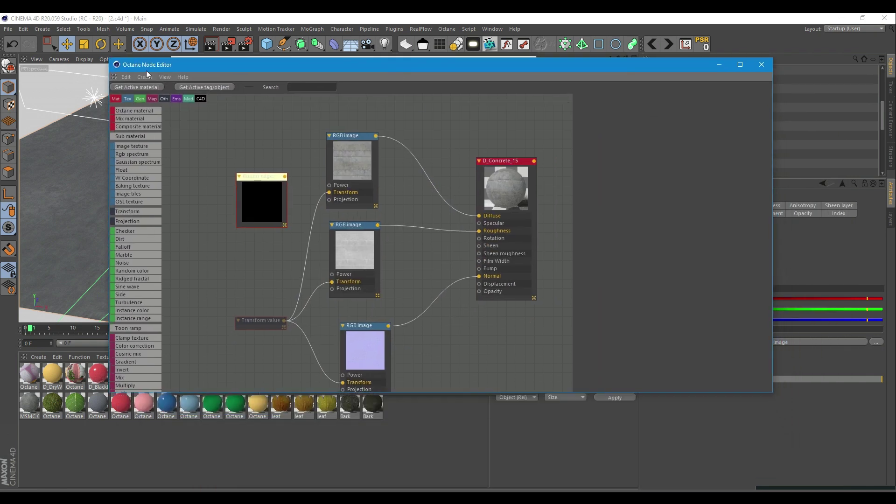
scroll(147, 252, down, 5)
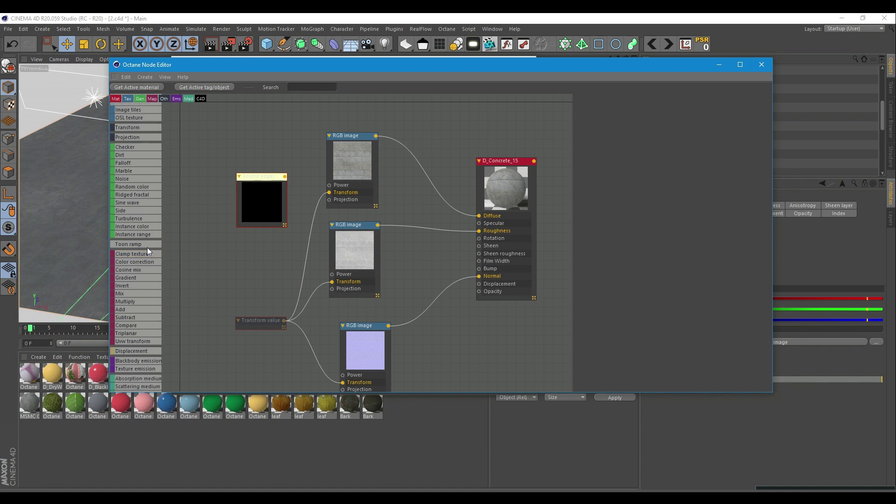
scroll(145, 253, up, 5)
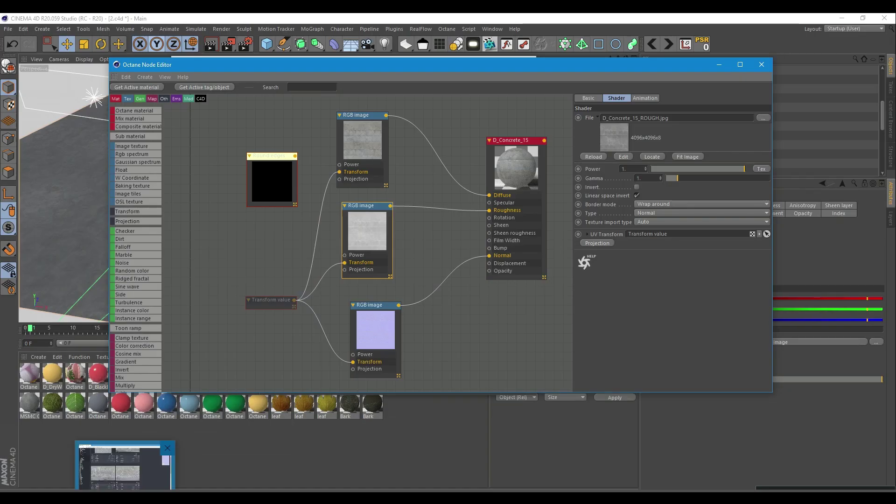
- Switch to the browser and look through the ConcreteBare0378 images and download sizes on textures.com
click(124, 499)
scroll(241, 209, up, 4)
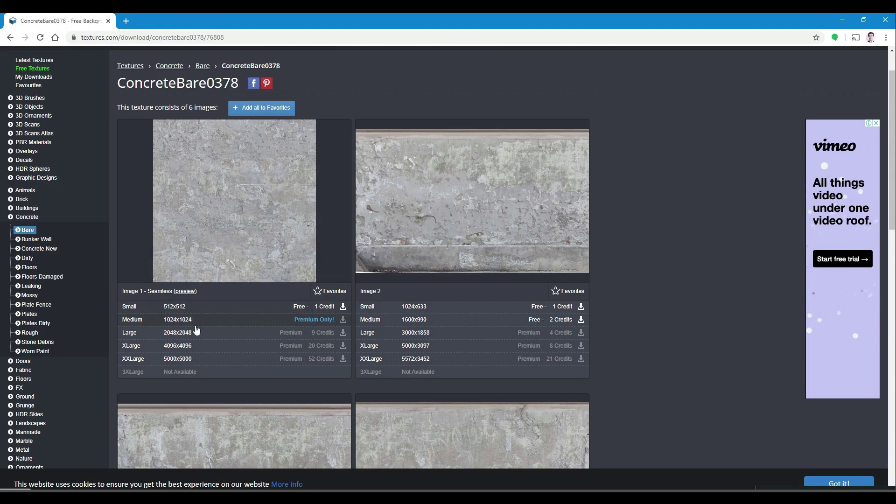
scroll(280, 362, down, 3)
scroll(348, 344, down, 1)
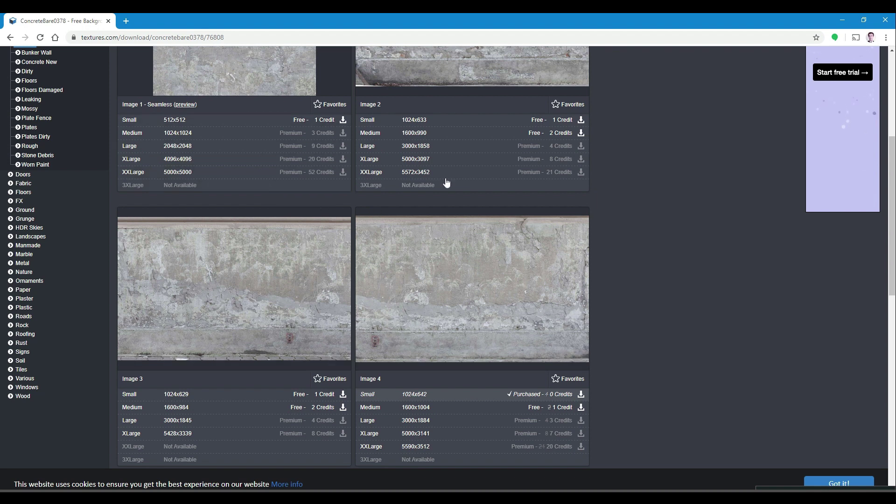
scroll(462, 180, up, 2)
mouse_move(567, 215)
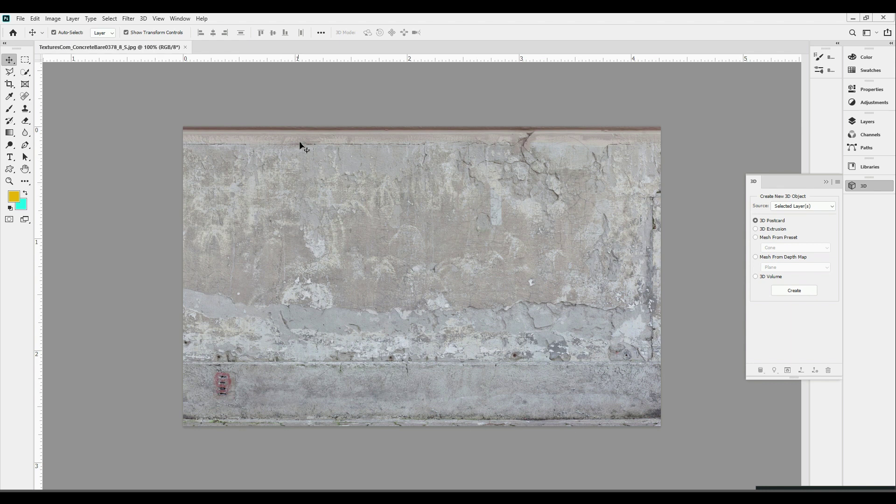
- In Photoshop, apply the Offset filter with Wrap Around to the concrete texture, using +463 pixels vertically and shifting the vertical seam near the image centre
click(143, 19)
mouse_move(129, 18)
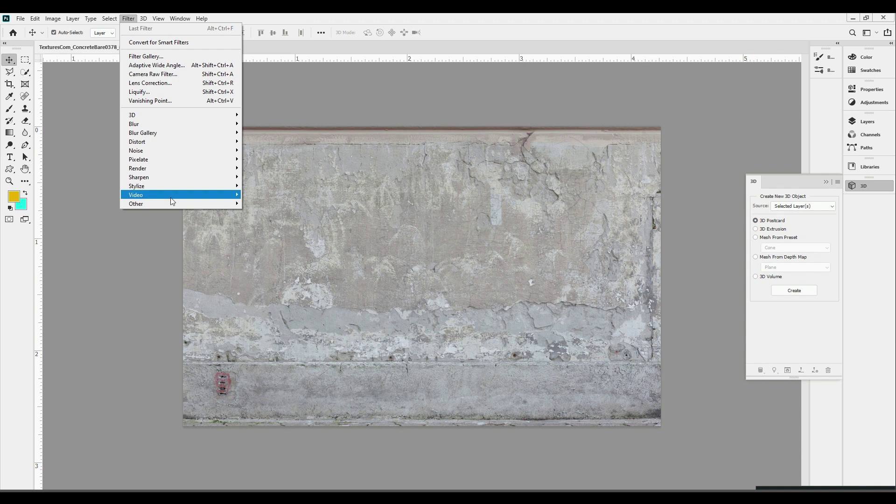
mouse_move(173, 204)
click(260, 250)
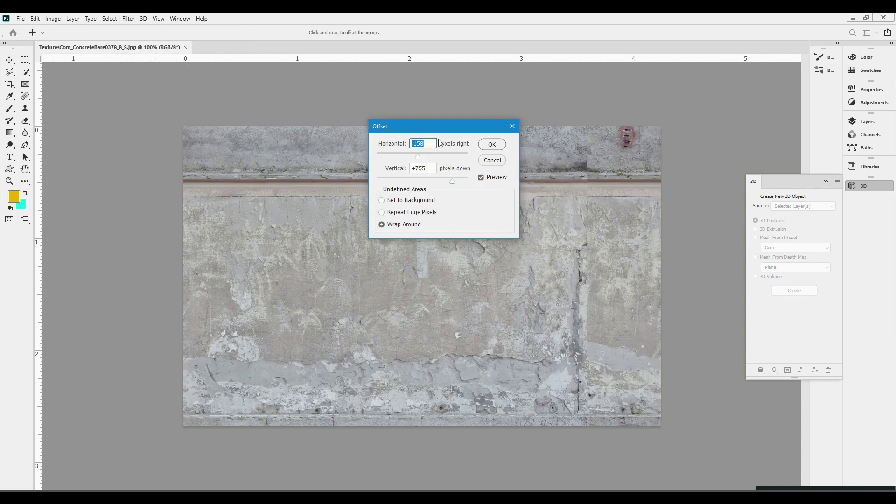
drag(453, 182, 443, 186)
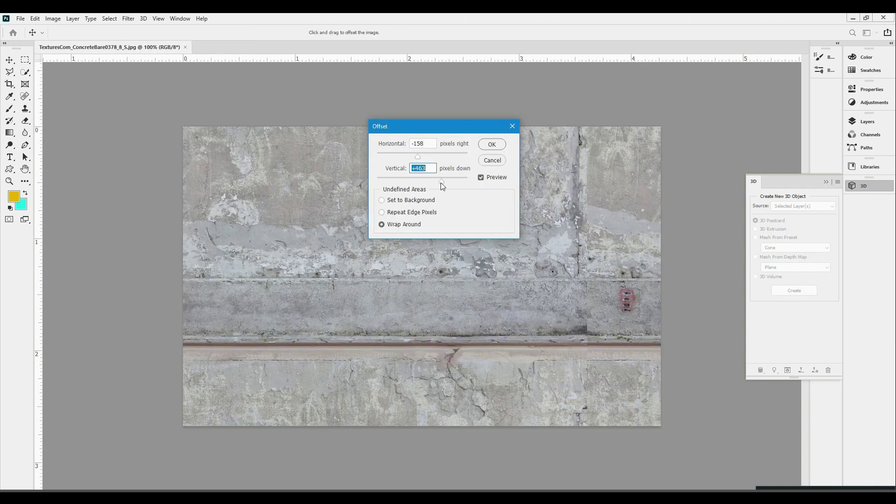
click(435, 160)
drag(445, 130, 622, 92)
click(668, 107)
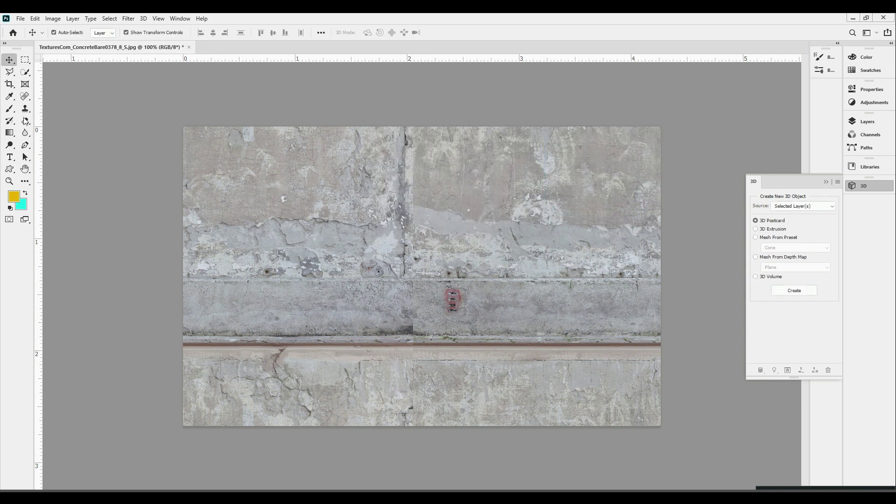
- Retouch the seam in the concrete texture with the Clone Stamp tool, reducing the brush size to 25
click(26, 109)
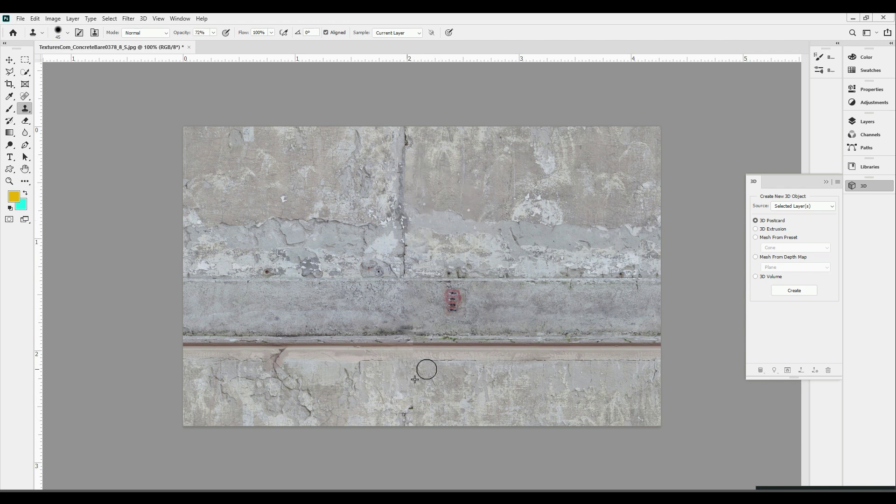
key(bracketleft)
key(bracketleft)
- Apply the Offset filter with Wrap Around to the retouched concrete texture, using -70 pixels horizontally and +55 pixels vertically
click(179, 19)
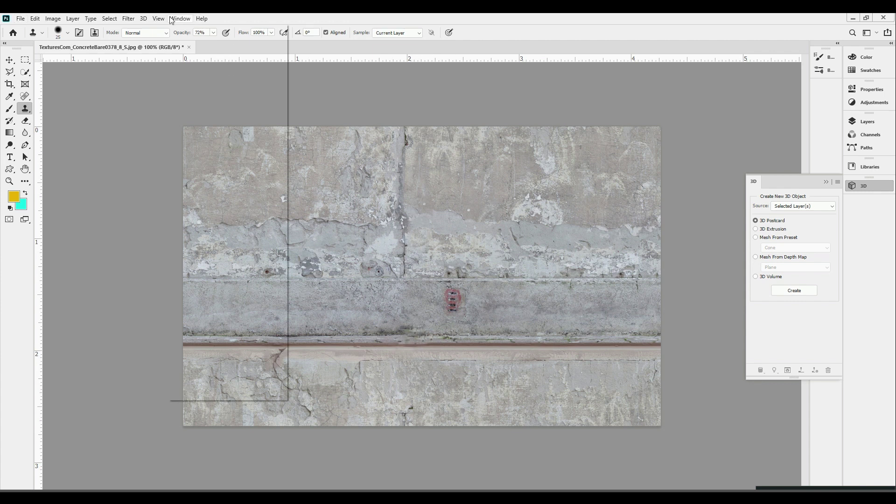
mouse_move(143, 18)
mouse_move(200, 205)
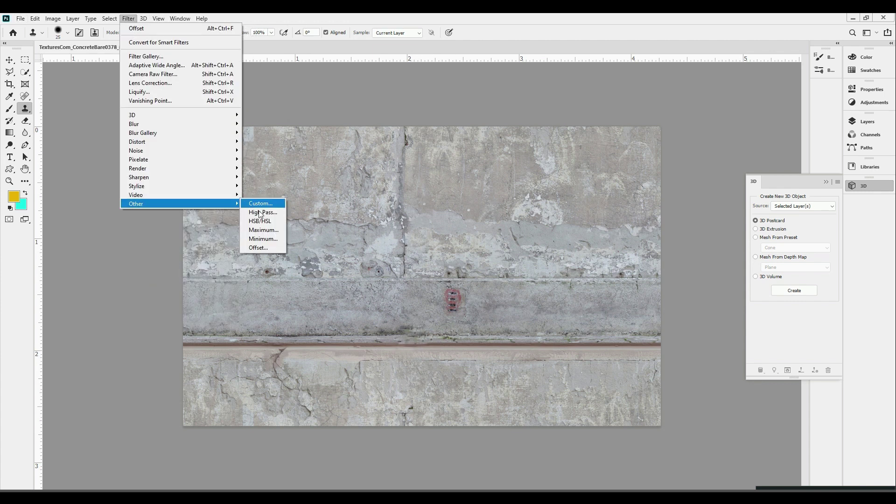
click(262, 248)
drag(618, 143, 601, 140)
drag(611, 118, 596, 119)
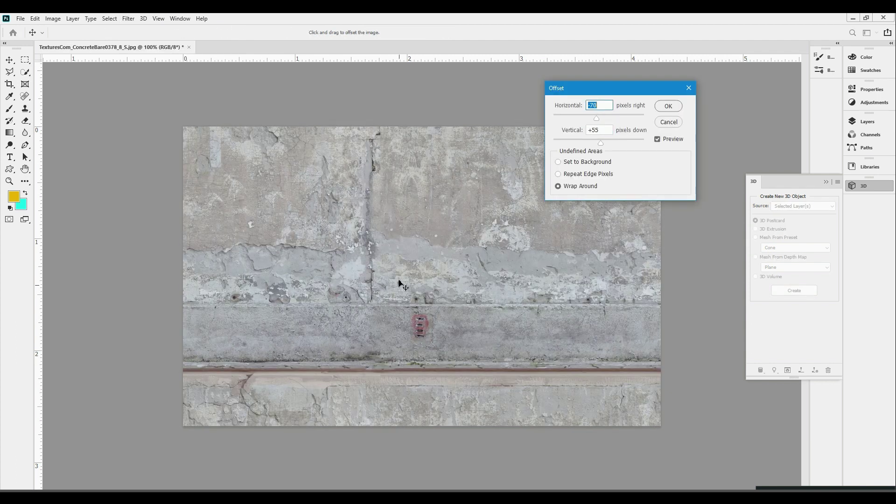
click(665, 104)
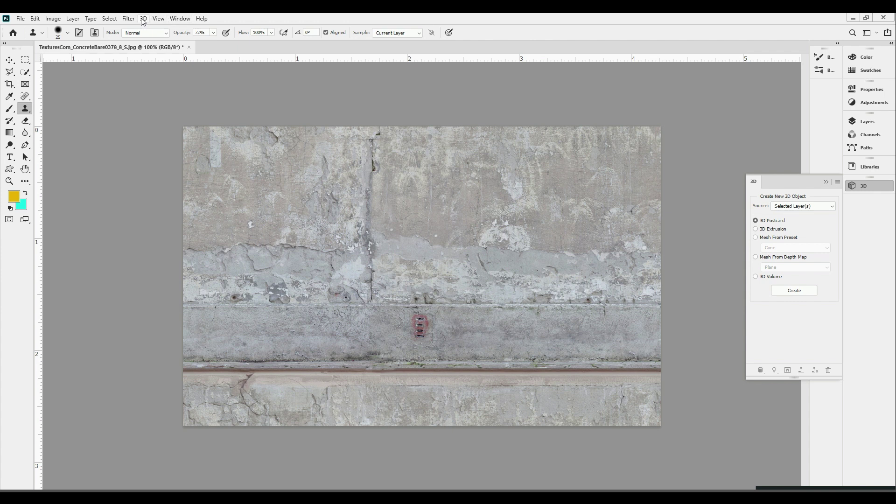
- Try generating a bump (height) map from the concrete texture with Blur 6.9 and Detail Scale 112%, and undo it
click(129, 19)
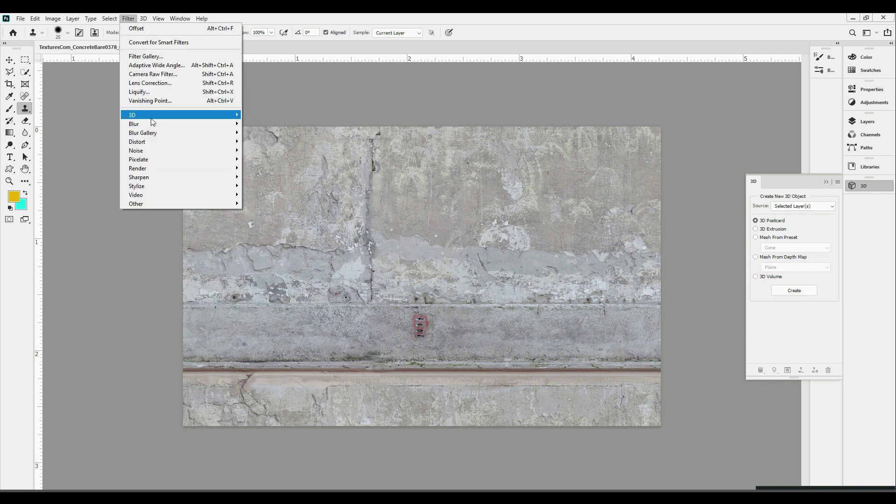
mouse_move(152, 120)
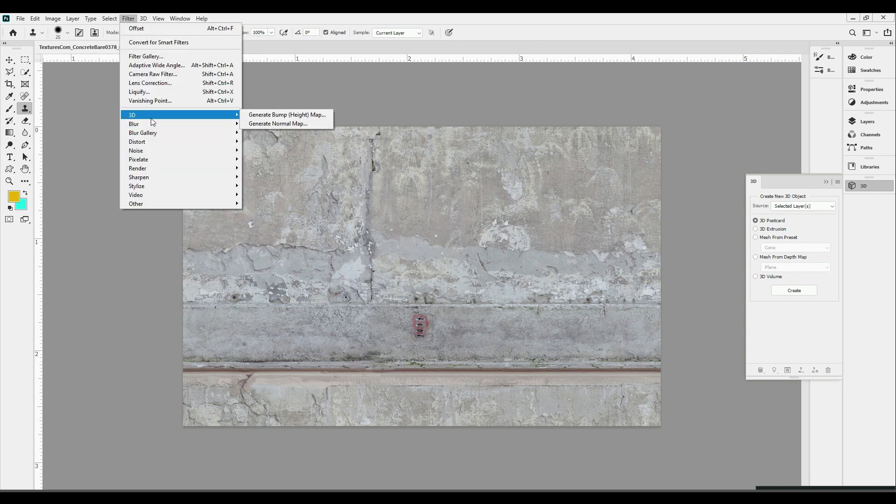
click(259, 117)
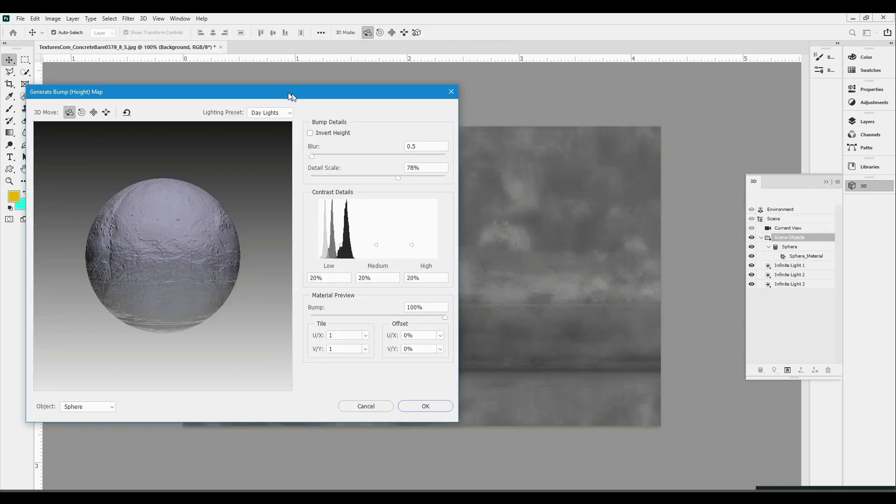
drag(292, 96, 321, 90)
drag(341, 149, 359, 150)
drag(427, 171, 466, 175)
drag(227, 234, 196, 243)
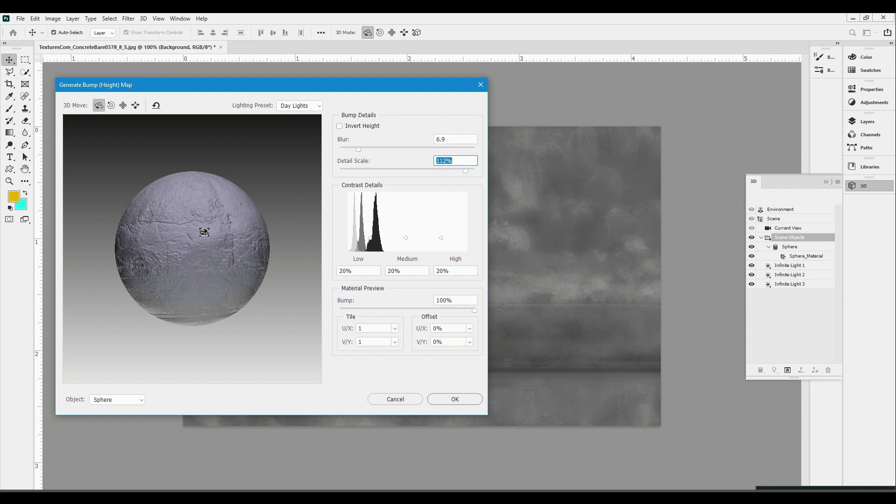
click(455, 399)
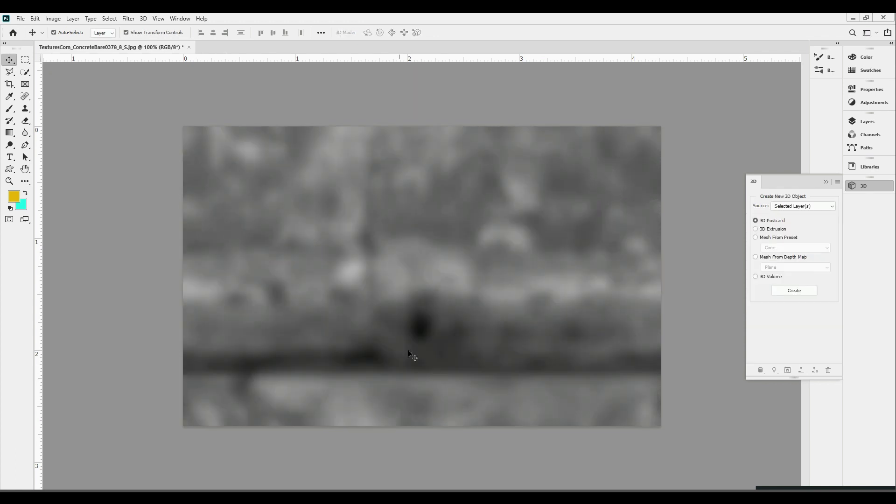
key(ctrl+z)
- Generate a normal map from the concrete texture with Detail Scale 100%
click(143, 18)
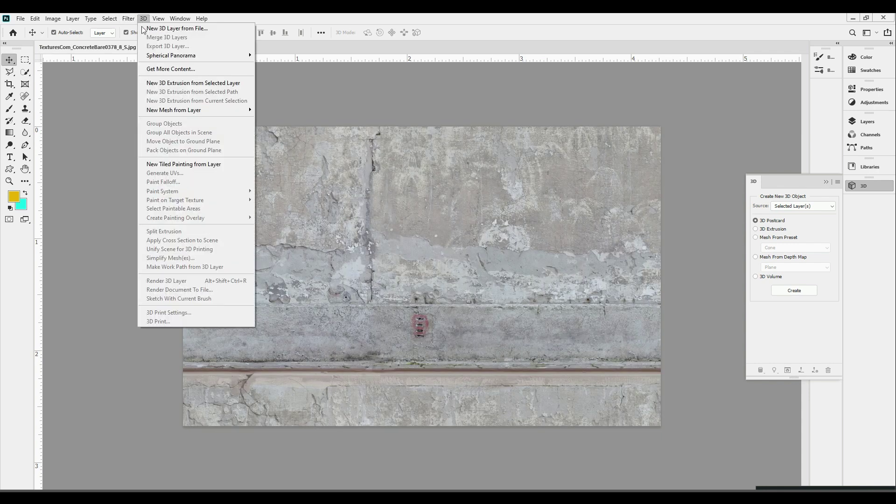
mouse_move(129, 19)
mouse_move(145, 114)
click(266, 122)
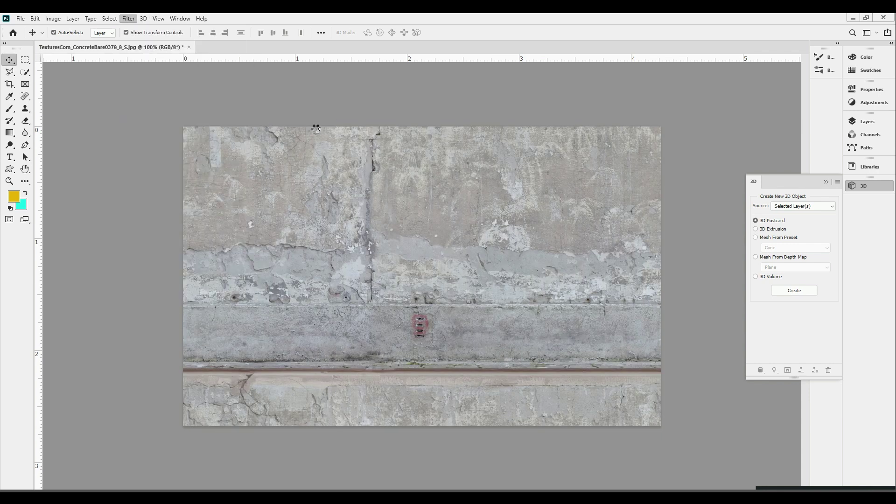
click(366, 161)
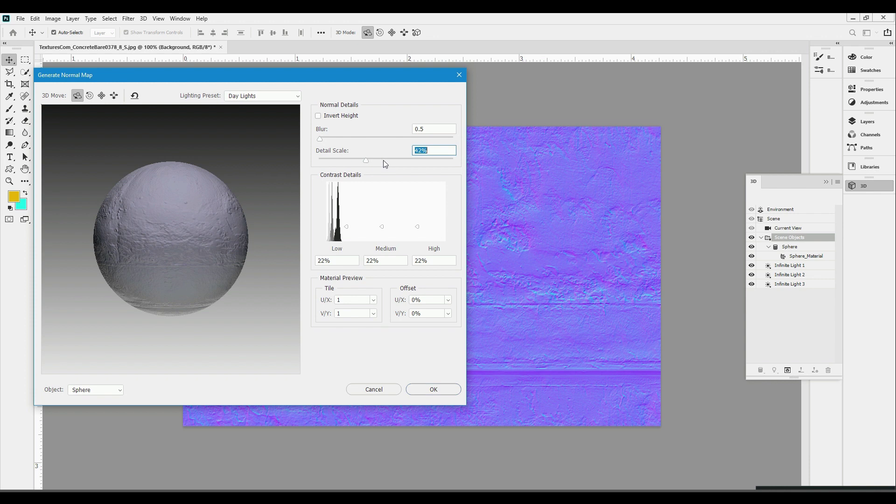
drag(386, 164, 431, 162)
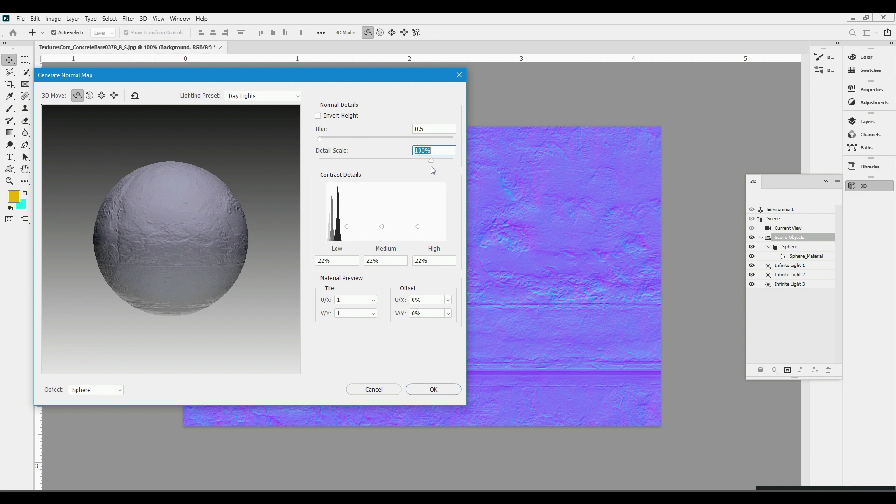
click(422, 388)
click(144, 19)
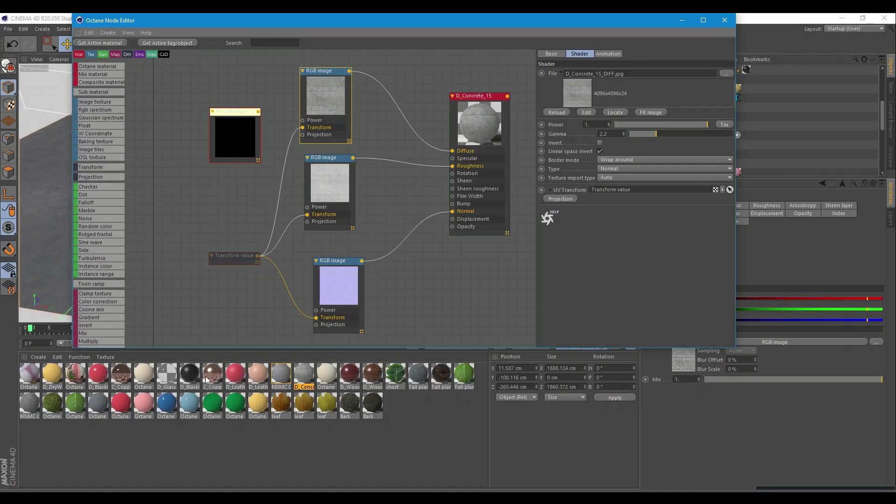
- In Cinema 4D, open the C_Copper_Base material and bring its node graph into view in the Octane Node Editor
click(207, 379)
drag(329, 23, 584, 176)
click(437, 86)
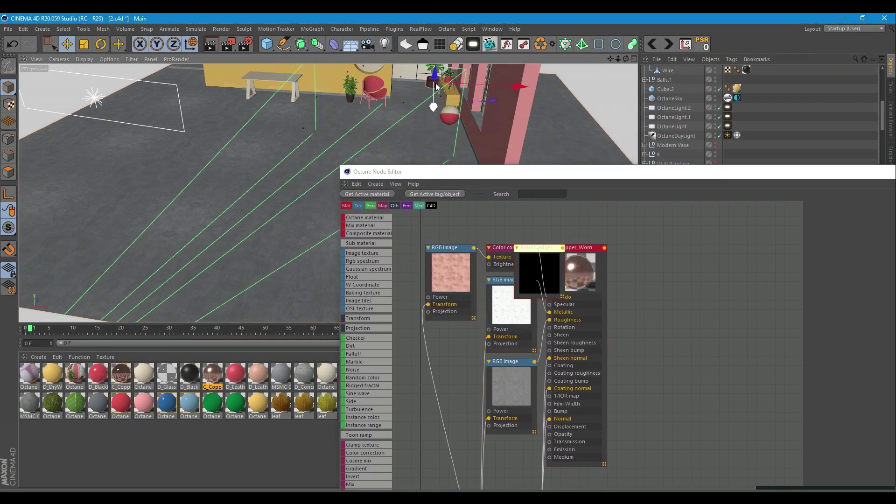
double_click(121, 378)
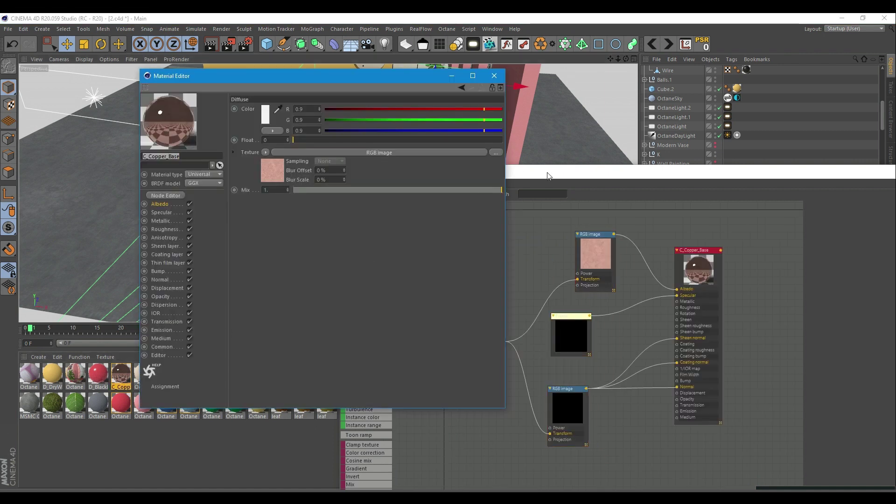
drag(545, 174, 427, 105)
drag(287, 78, 214, 71)
drag(500, 108, 364, 86)
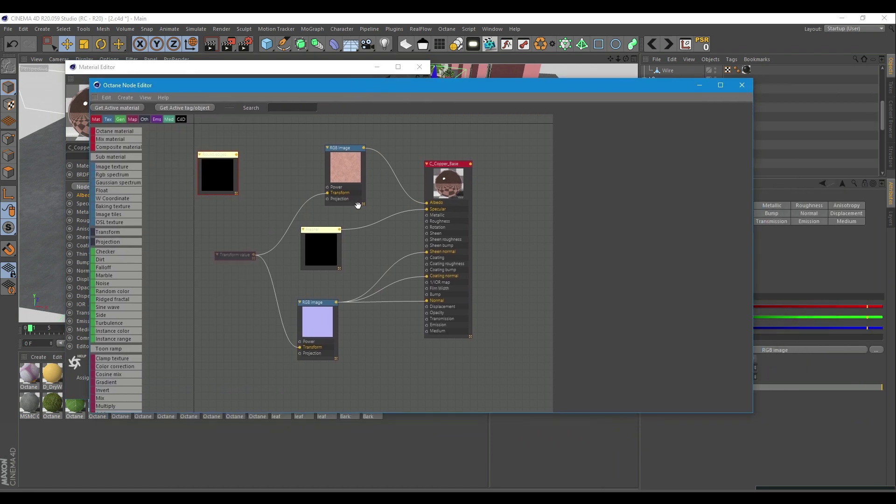
- Examine the C_Copper_Base graph's Specular input, normal map and colour image nodes, and the material's Specular channel settings
click(324, 250)
click(316, 324)
click(320, 256)
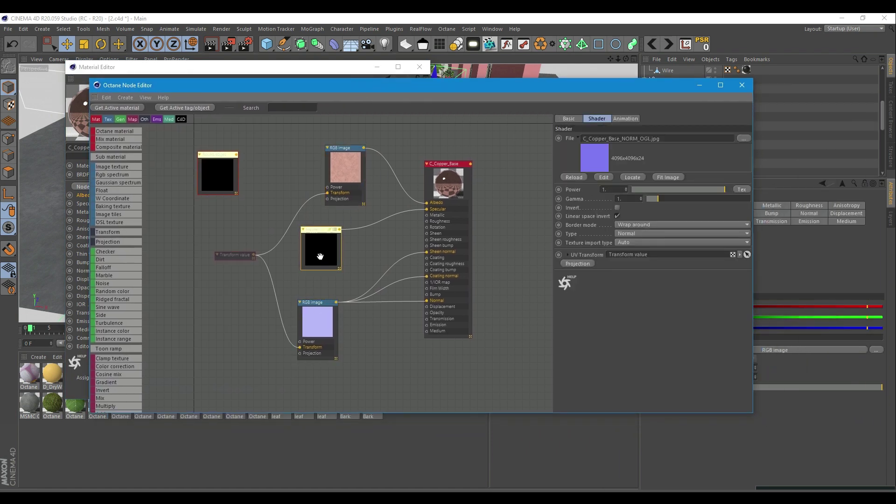
click(346, 180)
click(345, 179)
click(435, 211)
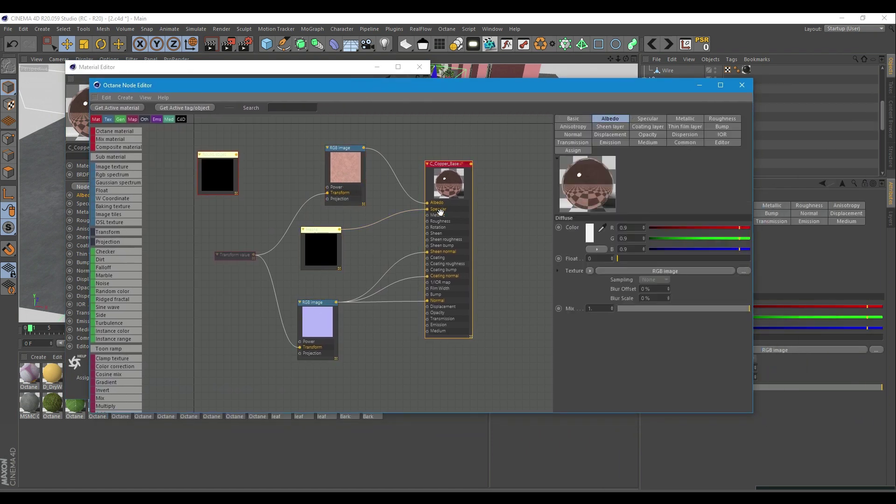
click(645, 119)
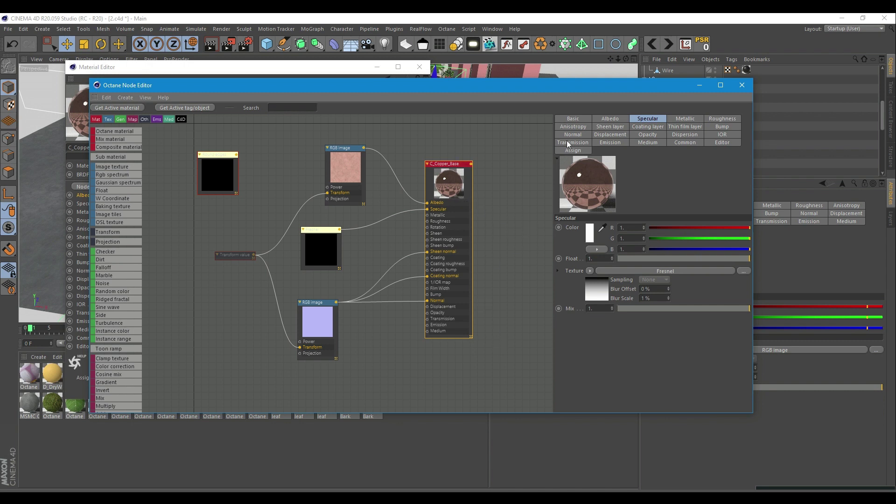
- Review the Material type and BRDF model options of C_Copper_Base, keeping Universal and GGX, and put away the material's editors
click(573, 120)
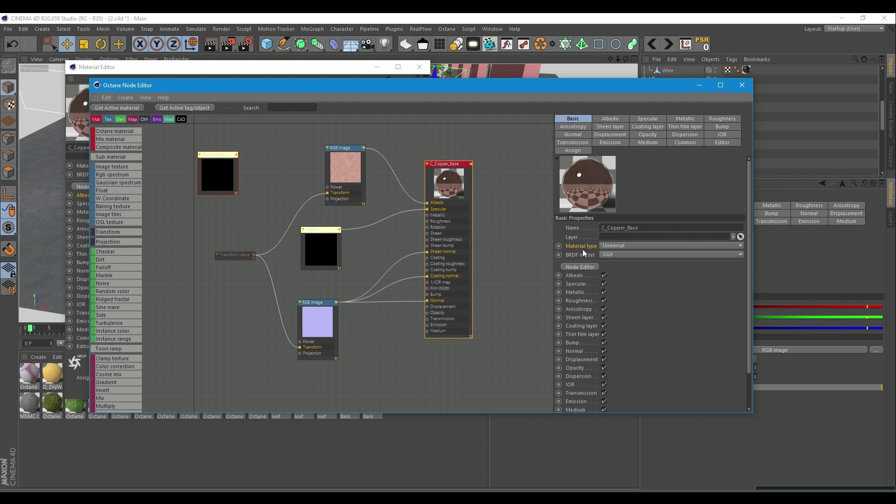
click(628, 246)
click(632, 302)
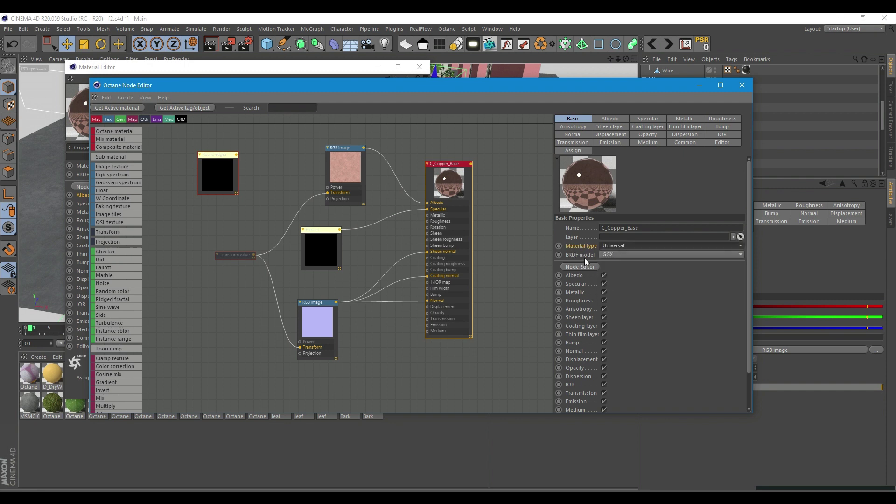
click(626, 256)
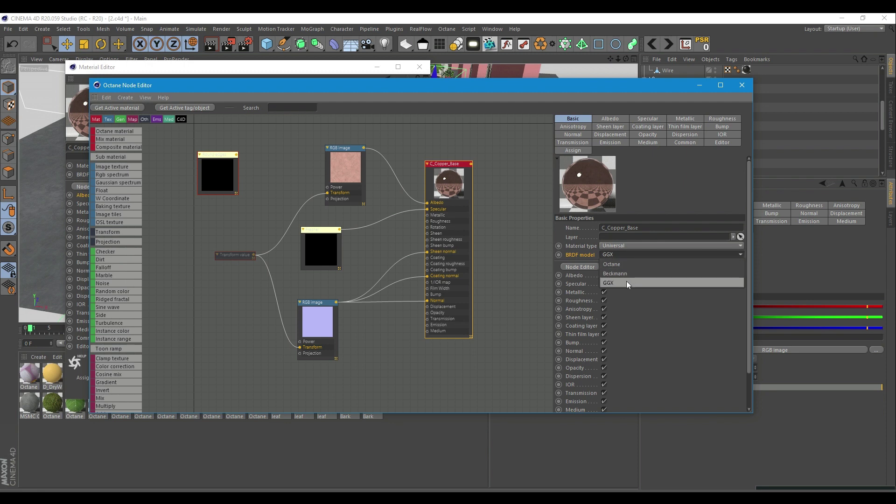
click(626, 281)
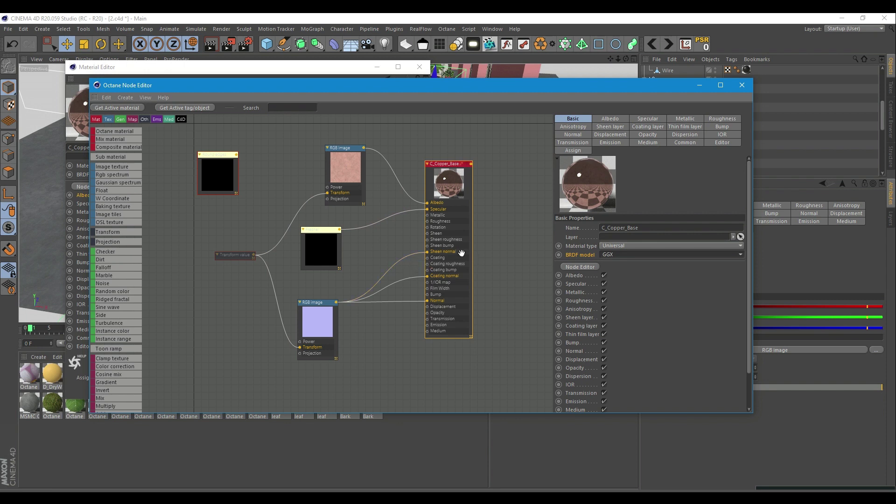
drag(475, 83, 516, 31)
click(736, 32)
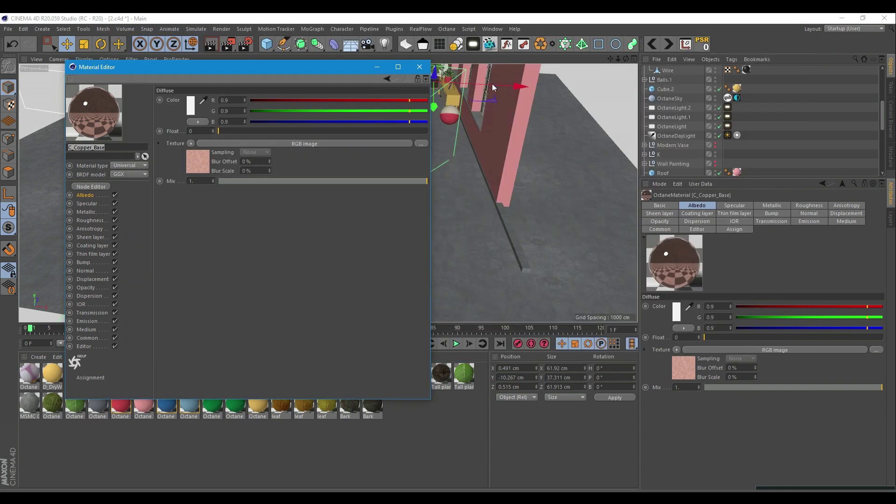
click(377, 68)
- Frame the pink chair in the viewport and open its D_Leather Pink material in the Octane Node Editor
click(237, 383)
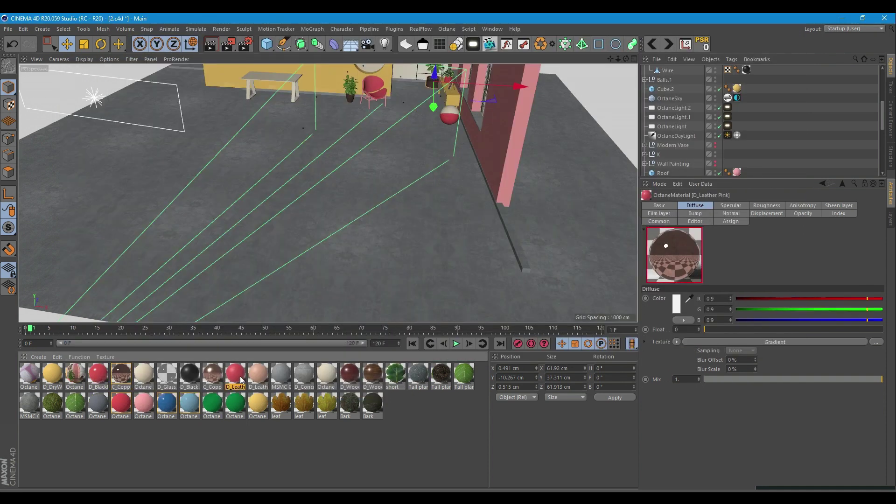
click(375, 96)
key(o)
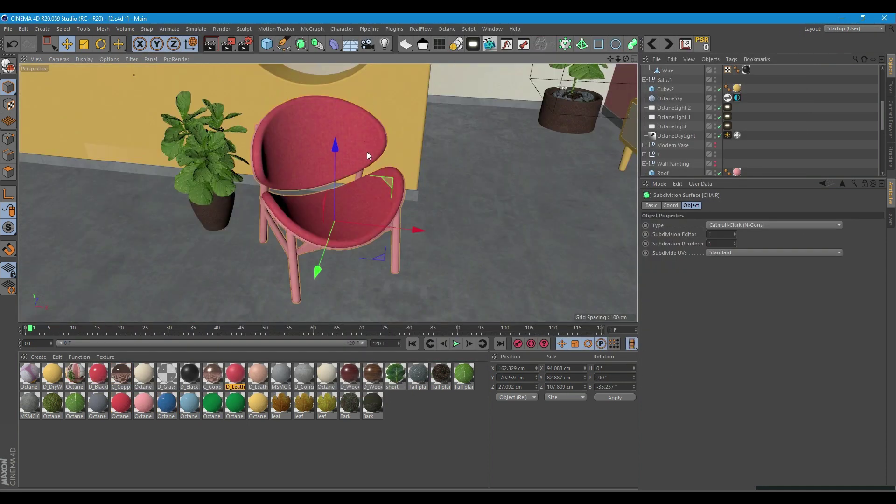
alt+drag(360, 213, 328, 192)
double_click(229, 382)
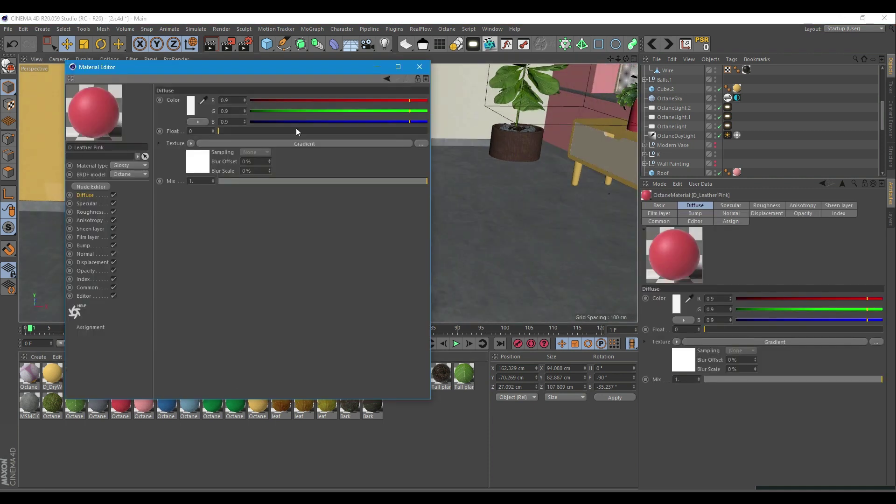
drag(280, 73, 330, 74)
click(153, 188)
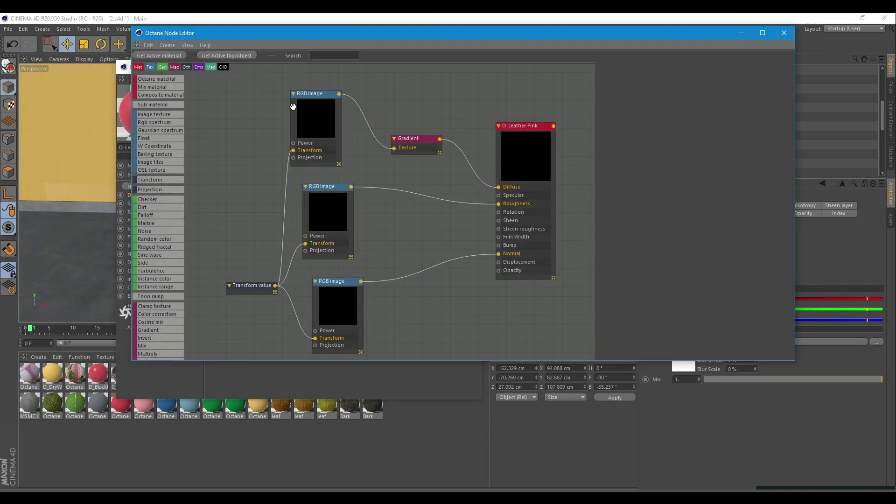
drag(338, 36, 327, 35)
- Inspect the roughness image and the Gradient node feeding Diffuse, moving the Gradient and D_Leather Pink nodes slightly
click(306, 225)
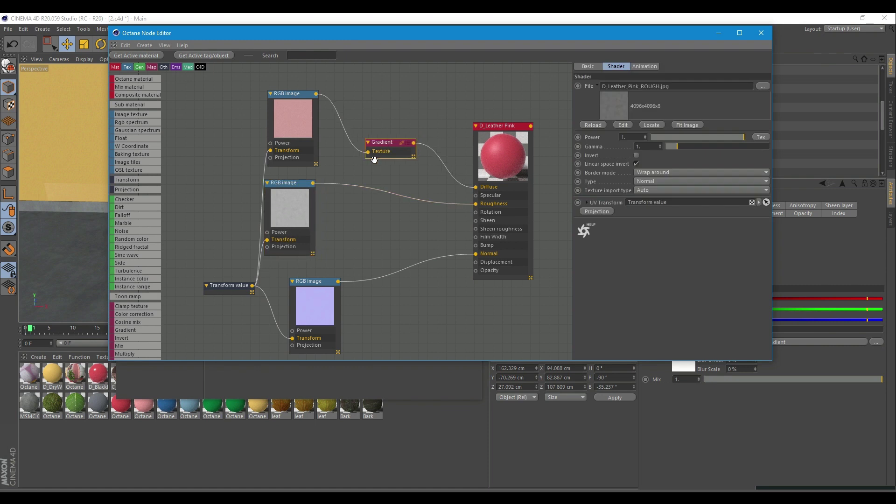
drag(397, 150, 376, 168)
drag(505, 202, 488, 198)
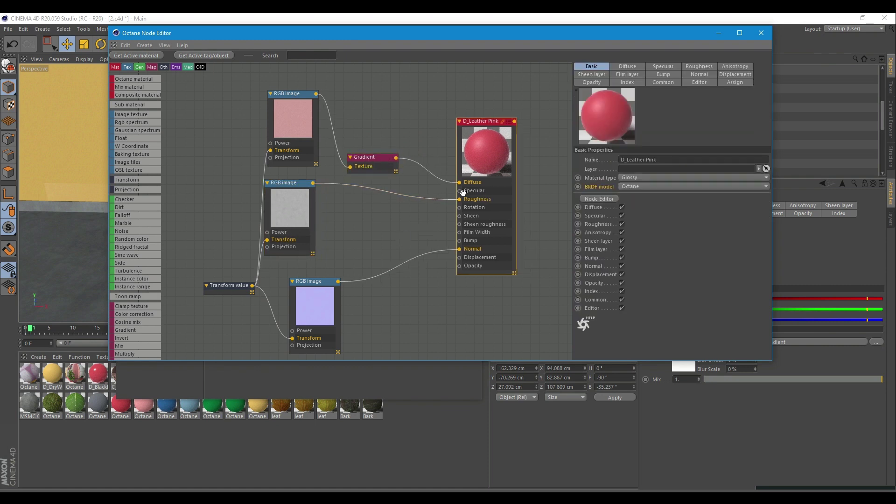
click(391, 163)
drag(382, 173, 399, 169)
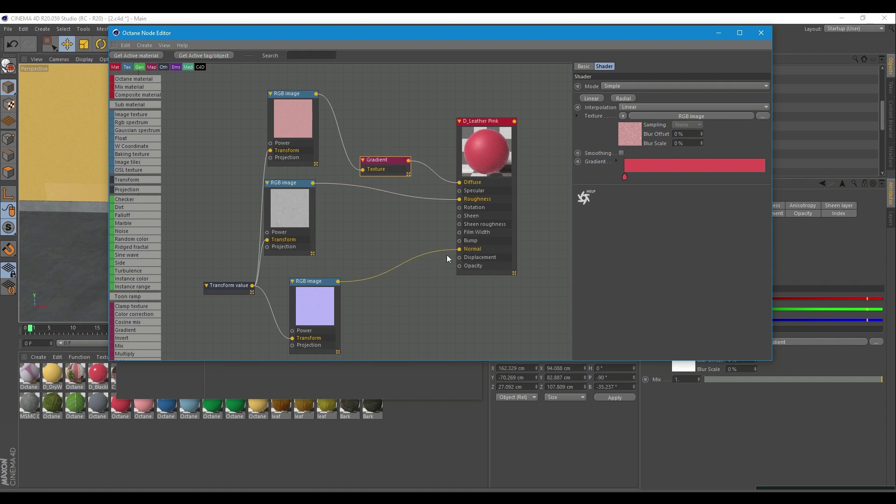
- Check the roughness, diffuse and normal RGB image nodes of D_Leather Pink, and view the material's Basic properties
click(285, 214)
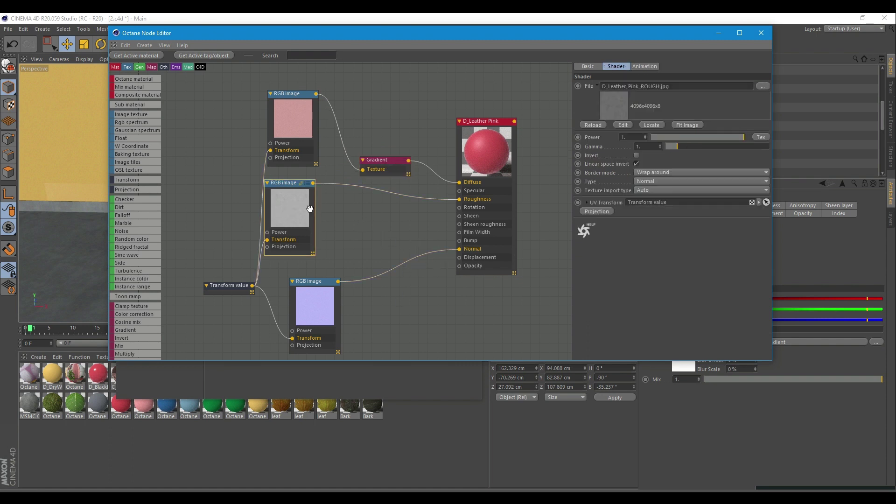
click(290, 138)
click(289, 208)
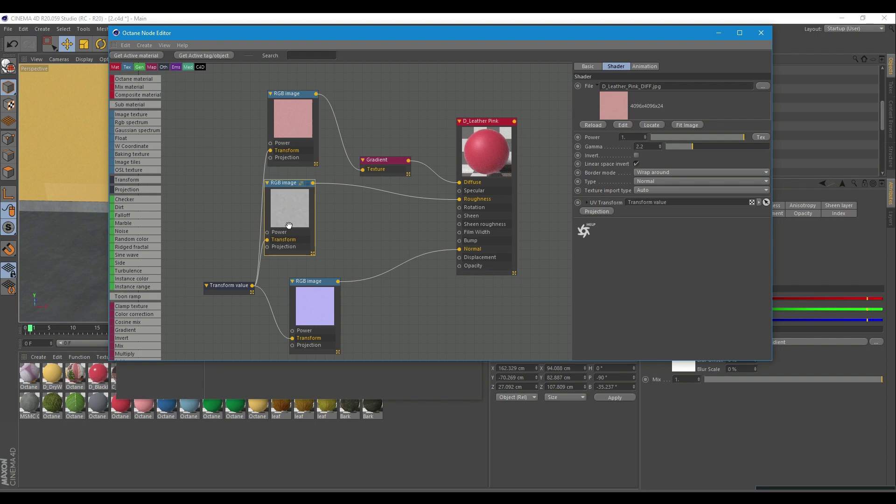
click(311, 291)
drag(320, 304, 318, 298)
click(494, 147)
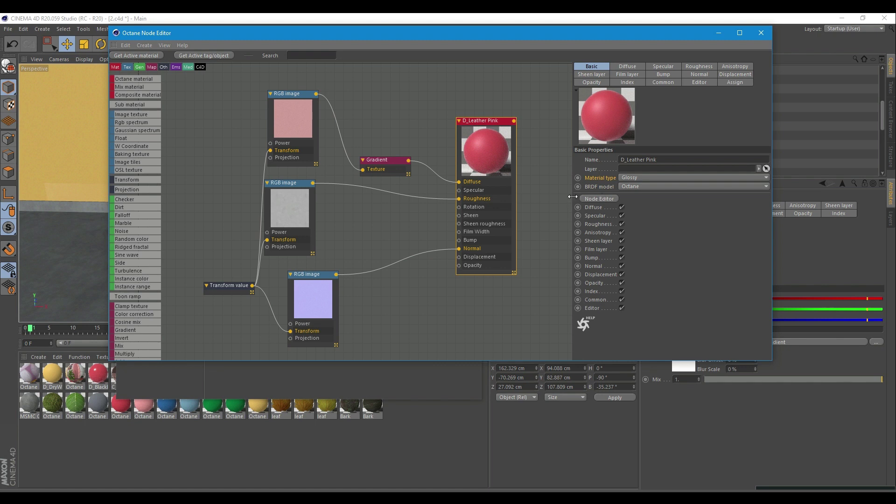
- Put away the leather material's editor, frame the room's windows, and open the D_Glass material in the Octane Node Editor
click(714, 33)
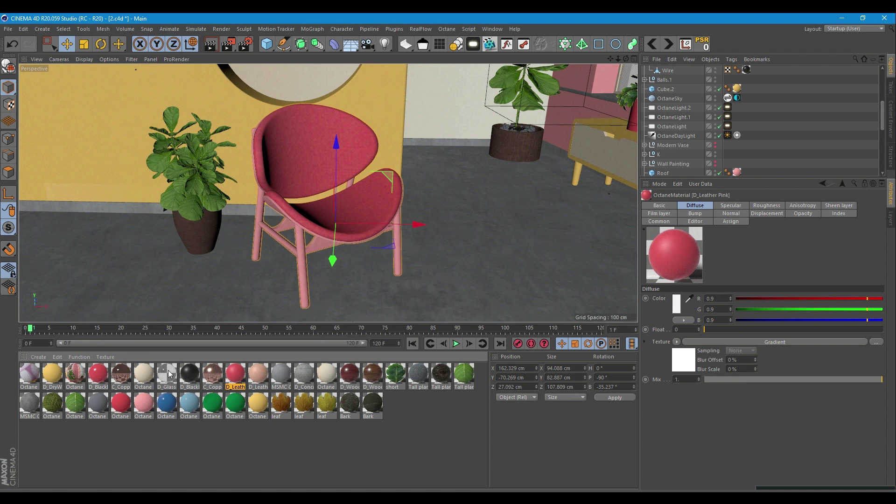
click(168, 373)
alt+drag(367, 262, 500, 180)
alt+middle_drag(499, 181, 433, 205)
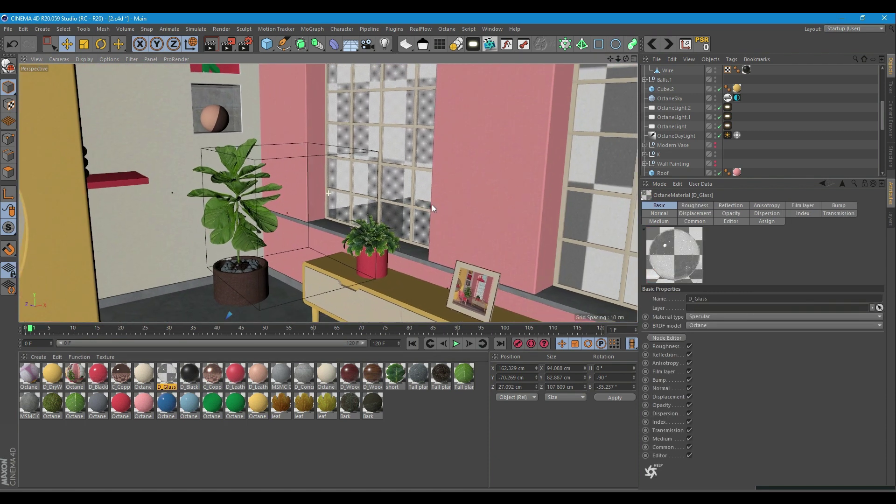
click(403, 148)
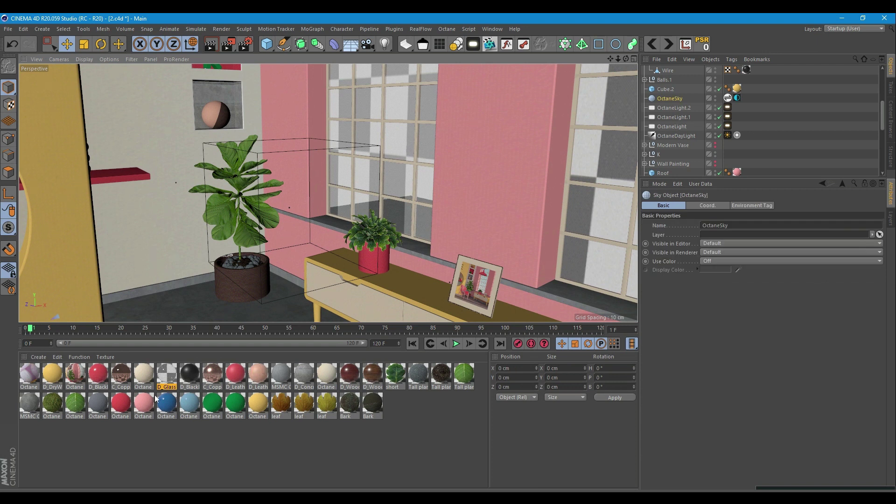
double_click(159, 381)
click(166, 197)
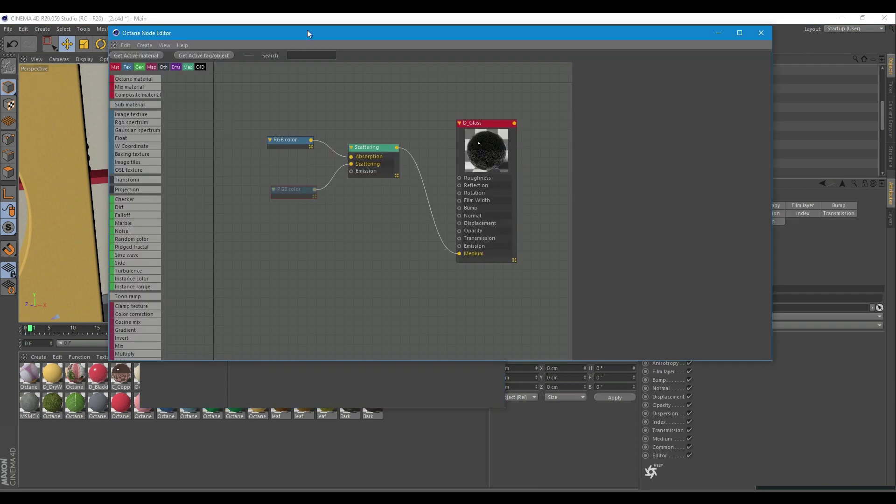
- Inspect D_Glass's Scattering node, its two RGB color inputs, and the material's Basic properties
drag(308, 33, 252, 42)
click(334, 157)
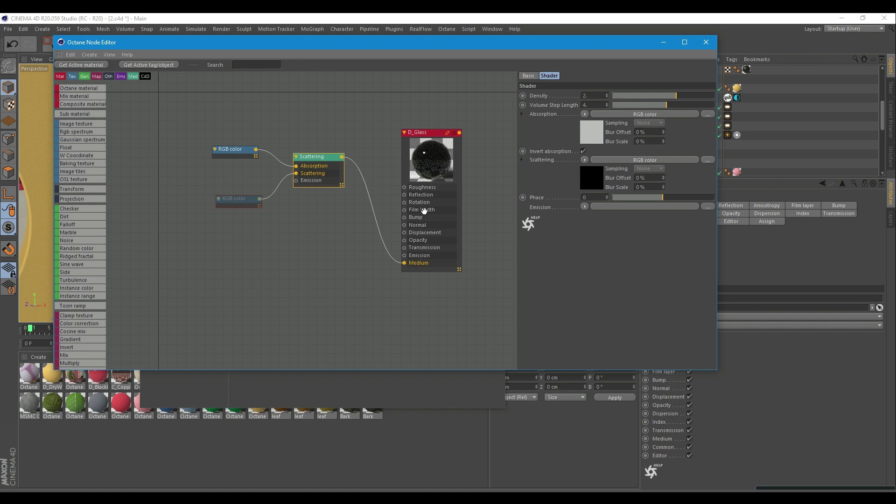
click(424, 189)
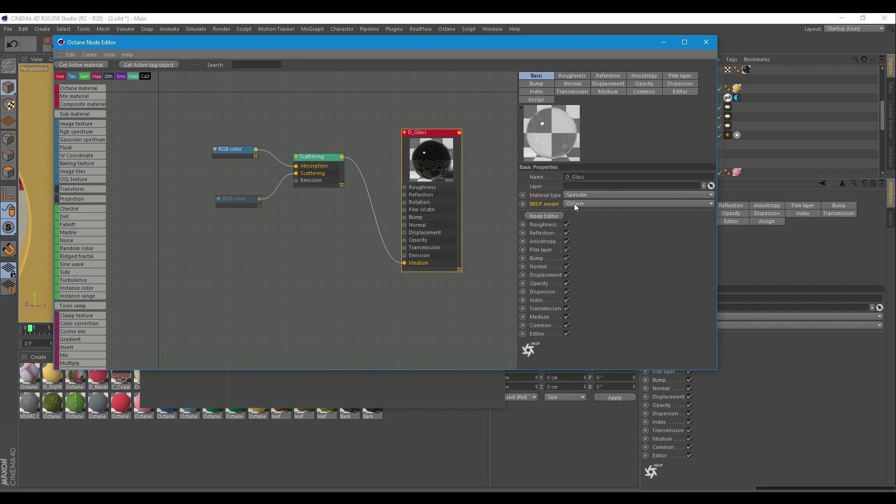
click(333, 180)
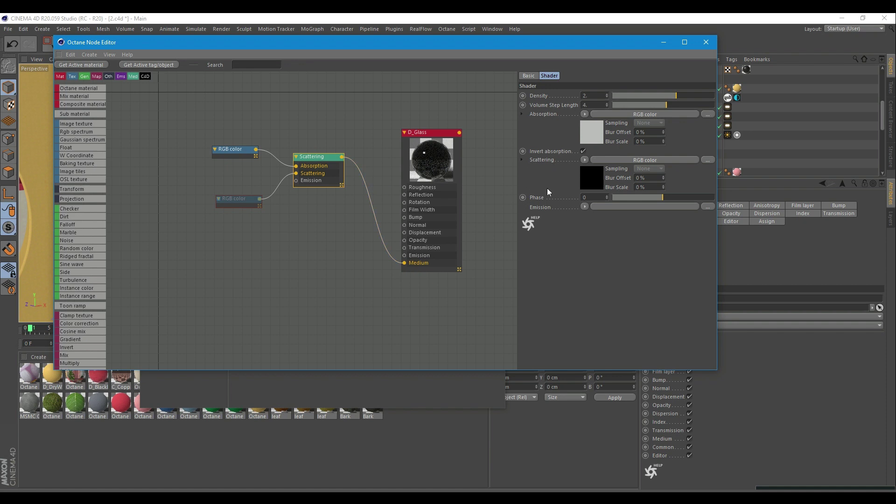
click(226, 149)
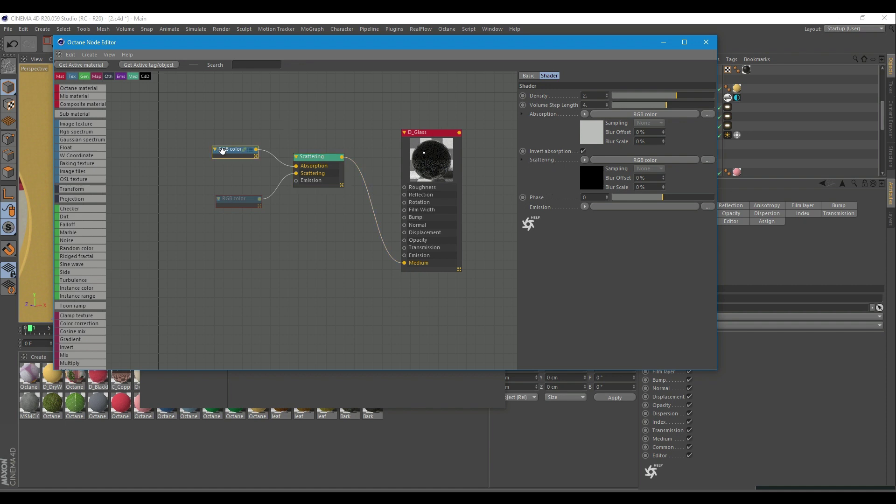
click(219, 202)
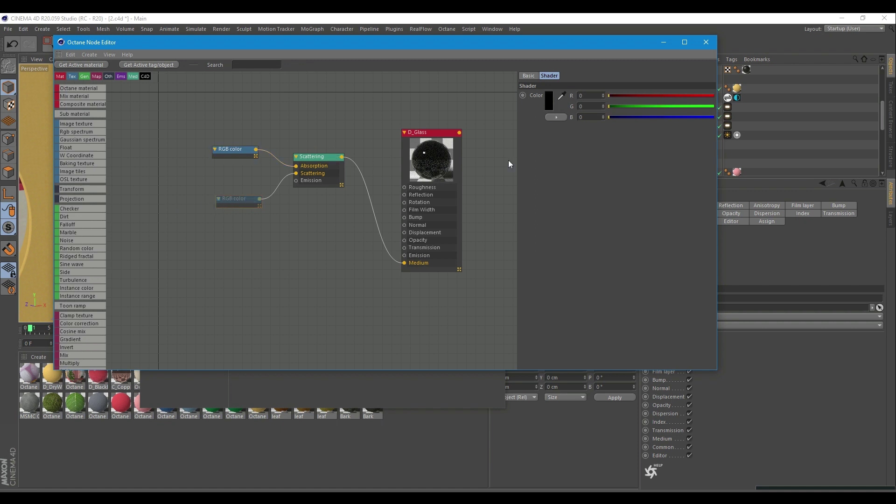
click(449, 191)
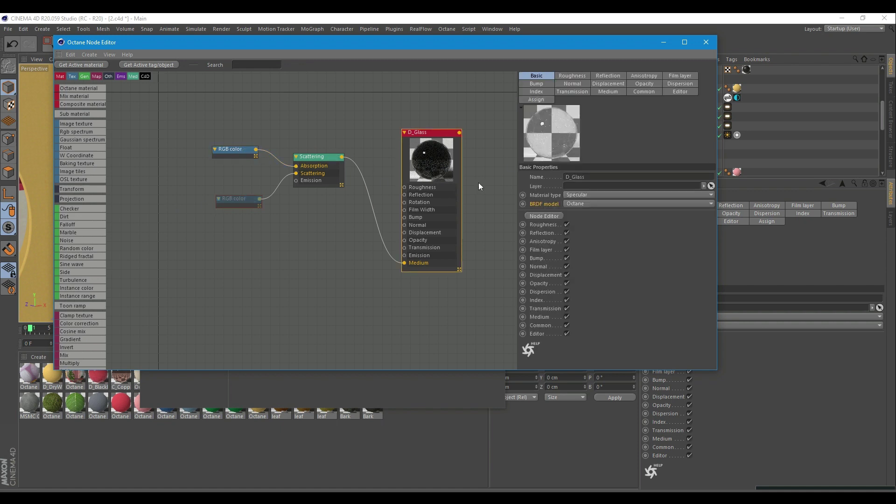
click(329, 181)
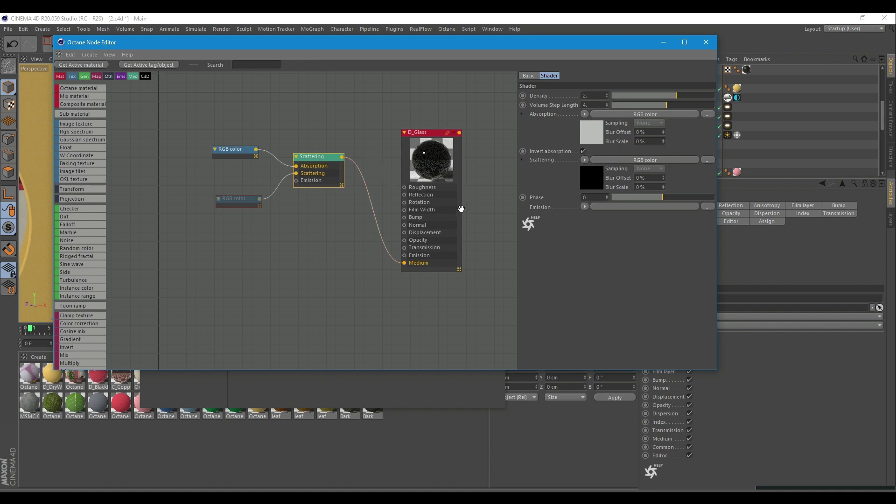
- Put away the glass material's editor, select OctaneDayLight outside the room, and open its DayLight Tag settings
click(663, 42)
click(495, 76)
alt+drag(451, 176, 408, 182)
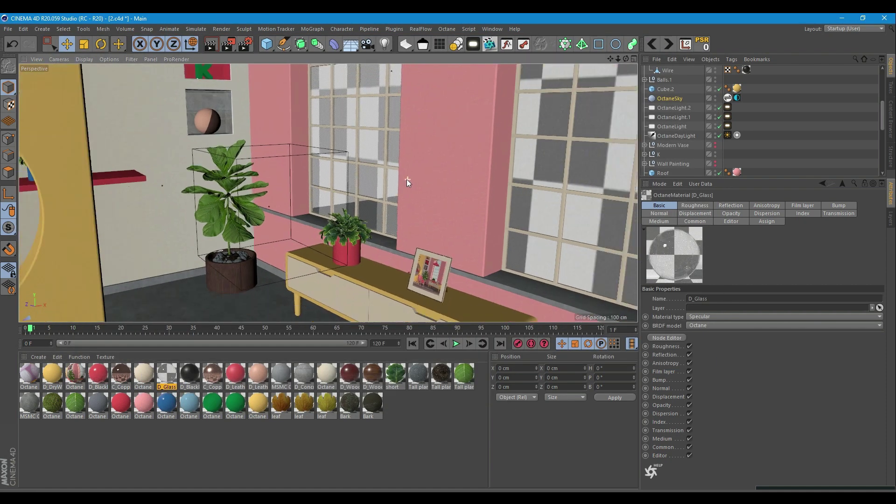
scroll(405, 185, down, 9)
alt+drag(482, 217, 359, 209)
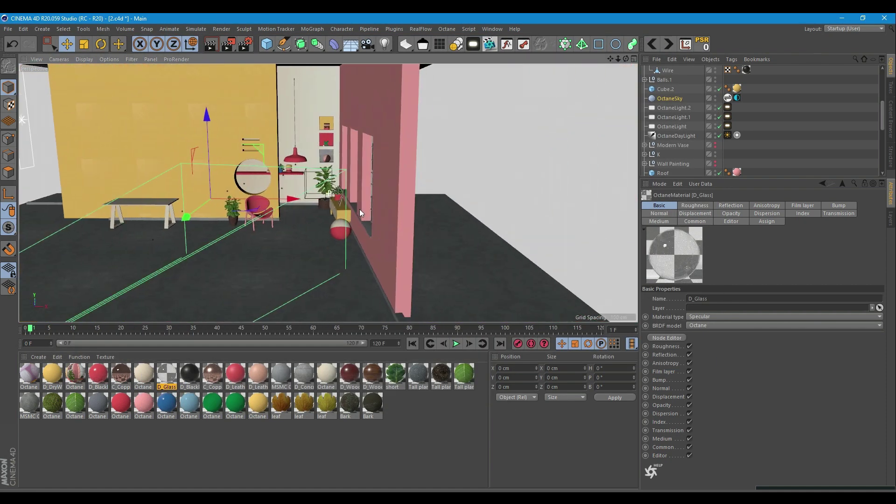
scroll(359, 209, down, 7)
click(476, 189)
alt+drag(476, 189, 399, 208)
scroll(495, 187, down, 6)
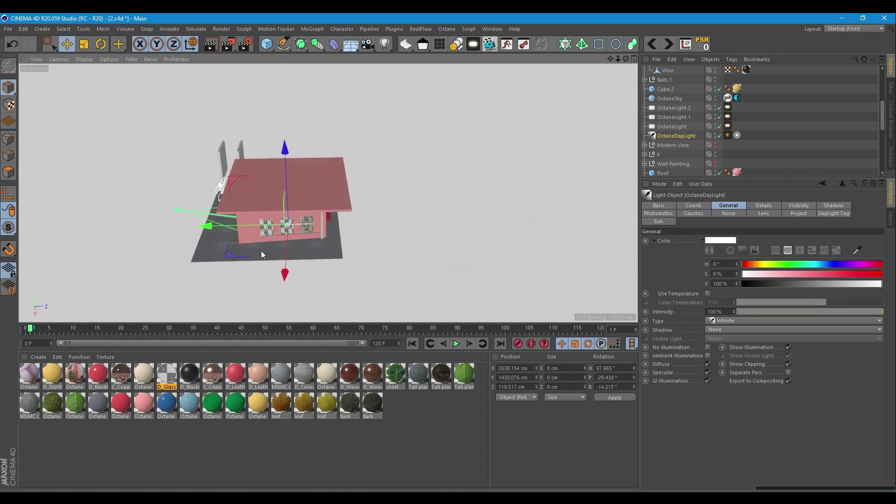
alt+drag(291, 229, 549, 163)
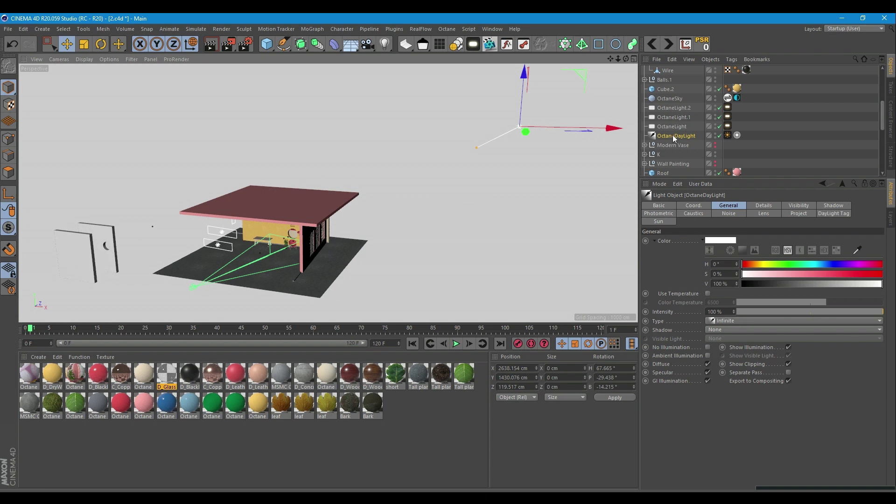
click(728, 136)
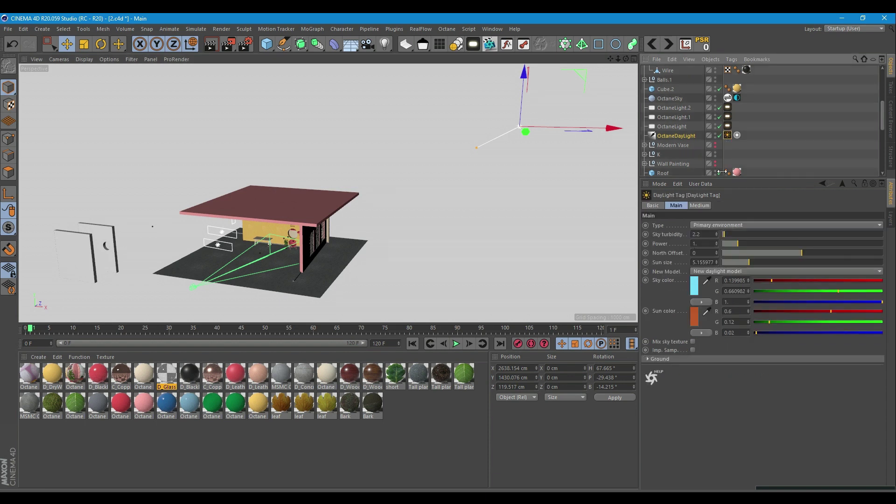
- Try a lower Power for the daylight and return it to 1
click(708, 234)
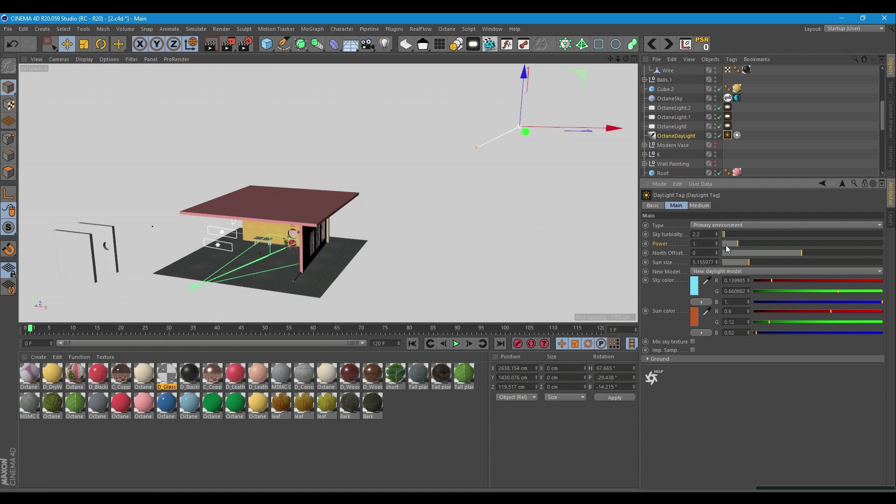
mouse_move(737, 245)
mouse_down()
mouse_move(758, 246)
mouse_move(734, 245)
mouse_up()
double_click(706, 245)
text(11)
- Try a North Offset of about -0.096 for the daylight, and set it back to 0
click(704, 253)
click(805, 255)
mouse_move(807, 257)
mouse_down()
mouse_move(846, 258)
mouse_move(794, 257)
mouse_up()
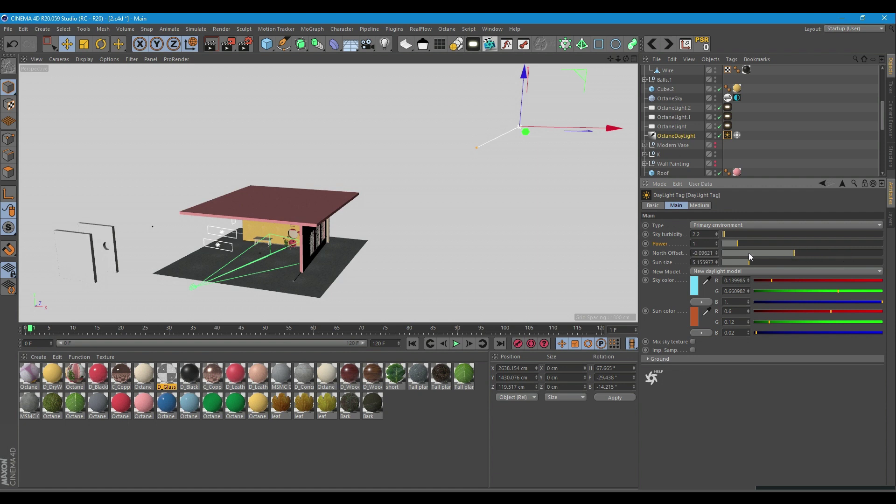
click(706, 253)
text(0)
key(Return)
- Try a smaller Sun size for the daylight and undo the change
click(705, 262)
mouse_move(747, 267)
mouse_down()
mouse_move(833, 266)
mouse_move(729, 266)
mouse_up()
key(ctrl+z)
double_click(704, 262)
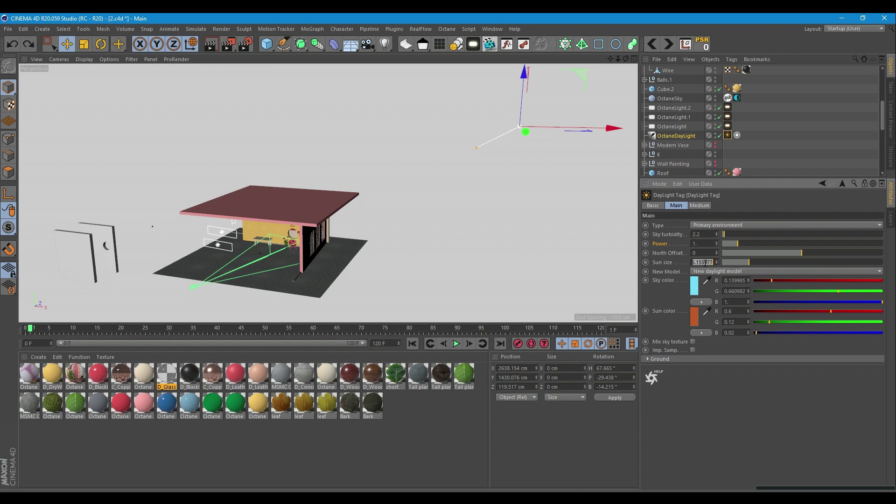
click(666, 262)
- Review the Octane area lights and their LightTag settings, and inspect their placement in front of the room
click(673, 127)
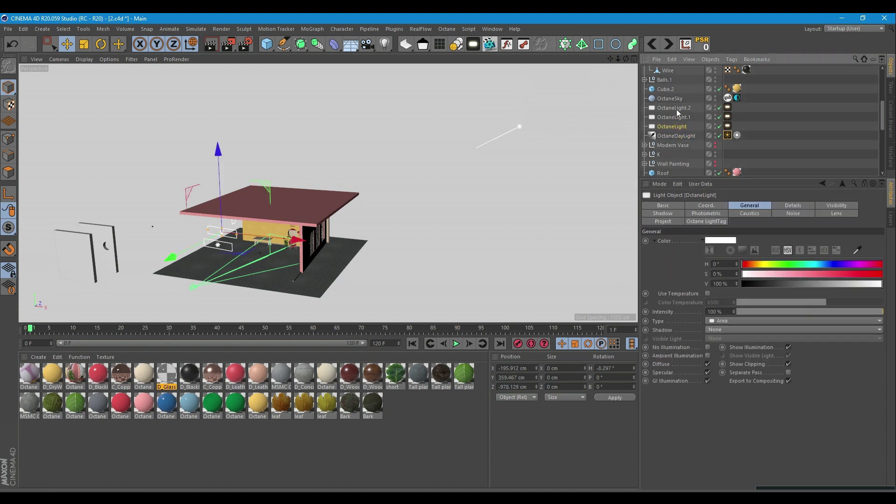
click(676, 109)
click(728, 108)
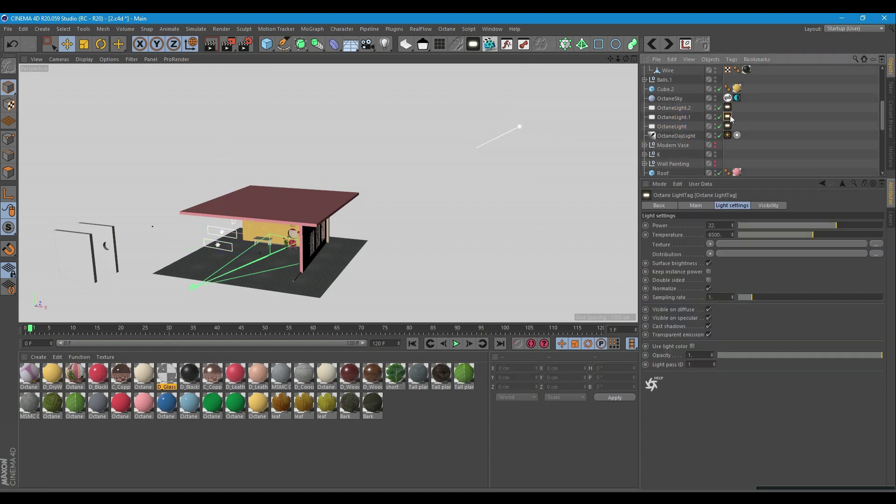
alt+drag(227, 214, 281, 206)
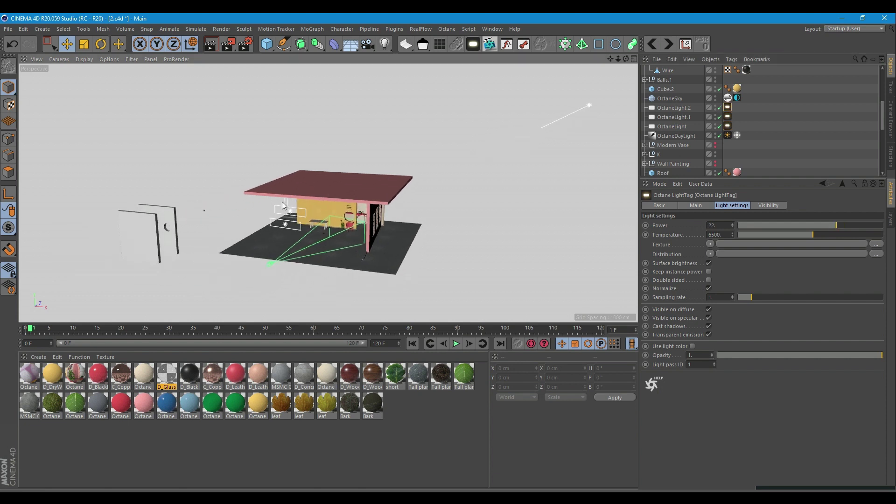
scroll(281, 207, up, 8)
- With the Live Viewer shown, disable the three Octane area lights and OctaneDayLight for comparison, and turn the lights back on
key(alt+Tab)
drag(313, 88, 340, 97)
alt+drag(588, 275, 653, 262)
click(723, 107)
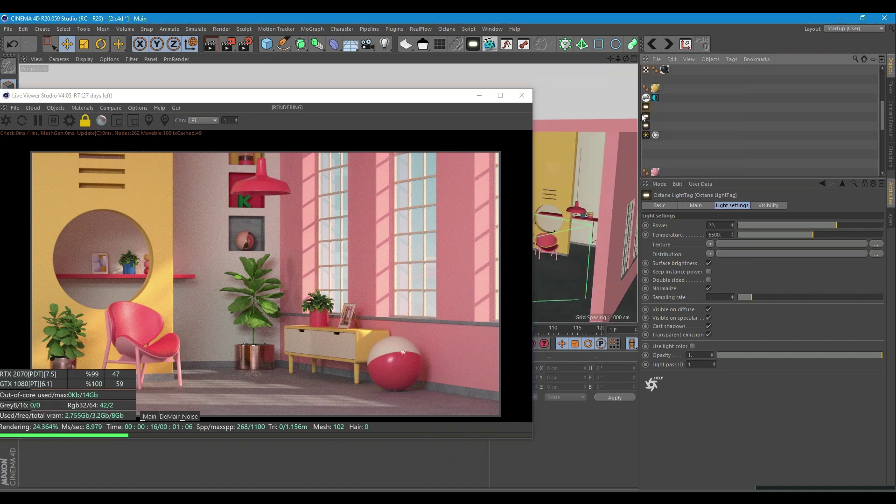
drag(643, 111, 735, 109)
drag(732, 108, 733, 127)
click(732, 136)
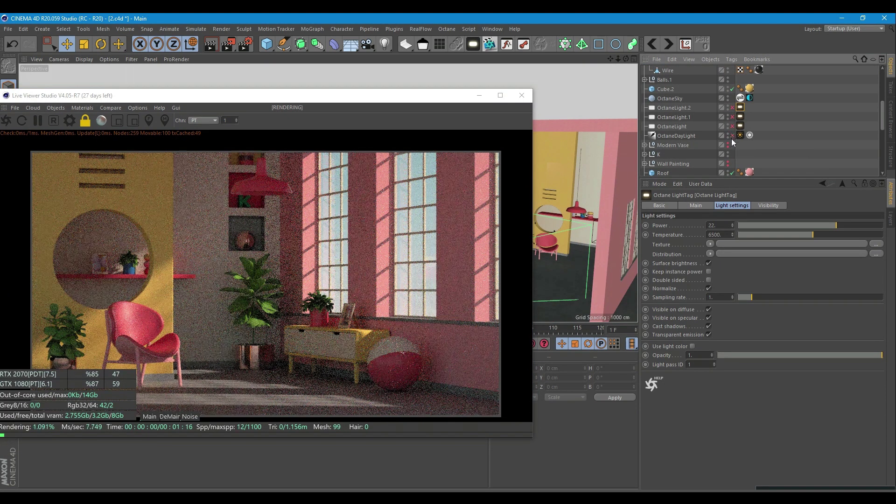
drag(367, 98, 430, 86)
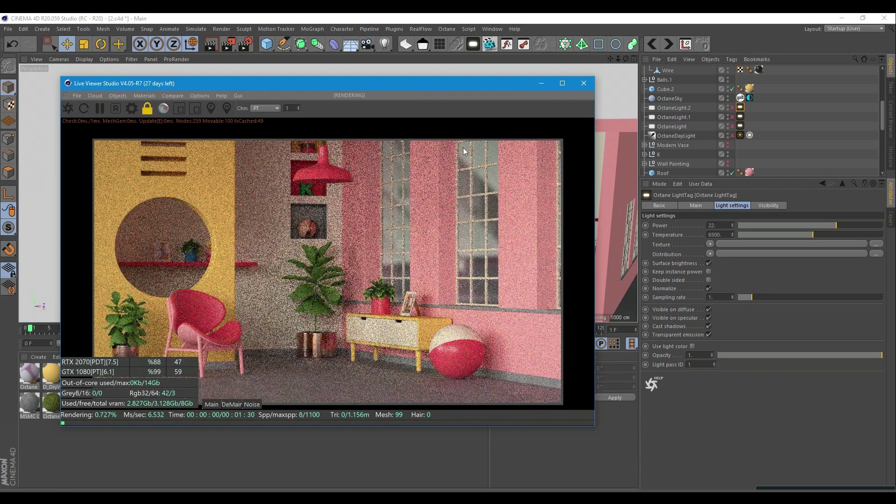
click(732, 136)
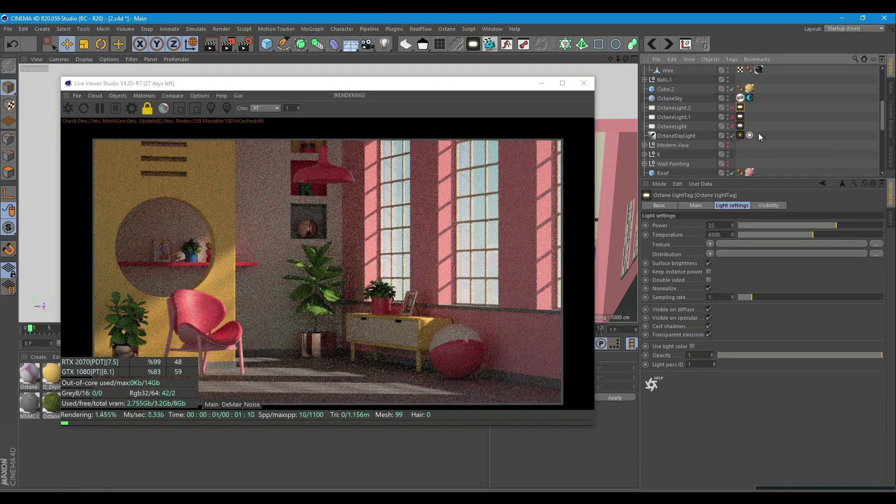
drag(391, 88, 393, 86)
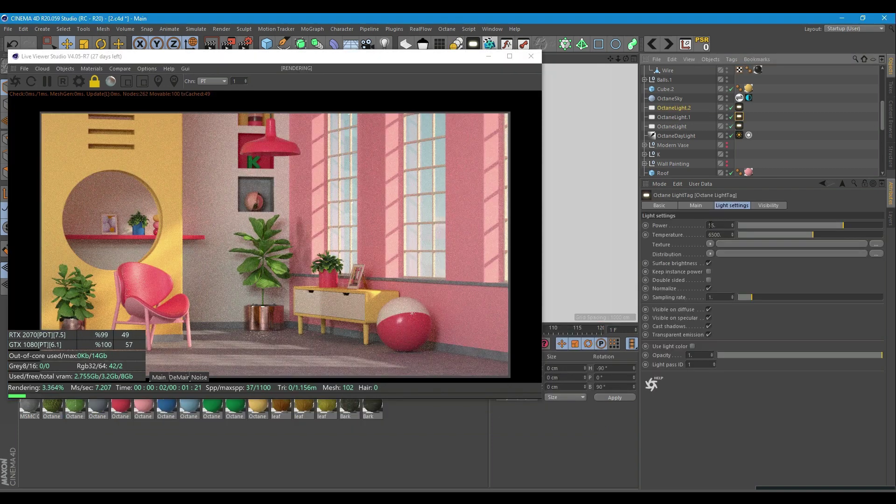
- Set the light Power of OctaneLight.1 to 25
text(25.)
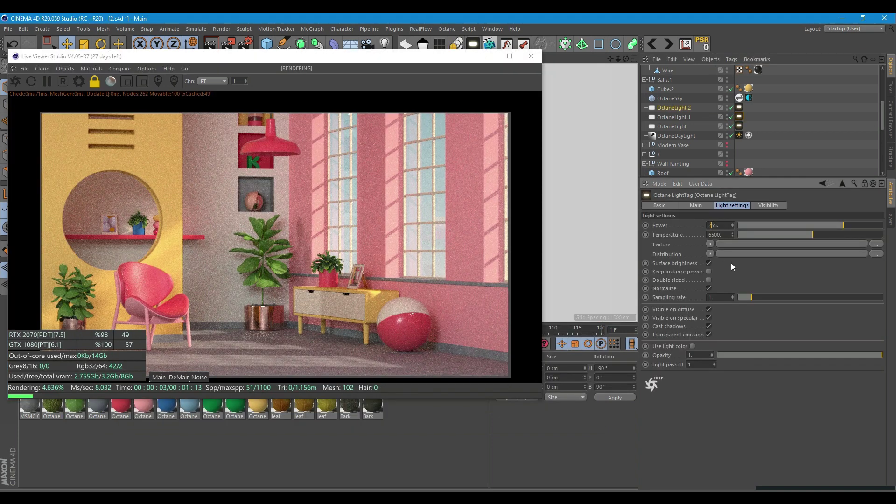
key(Return)
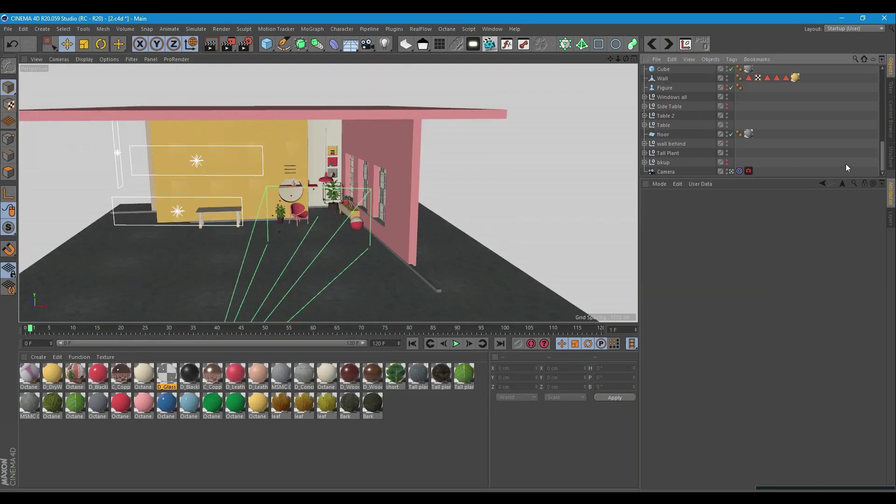
- Review the Camera's object properties and the Basic and Thinlens settings of its OctaneCameraTag
click(671, 171)
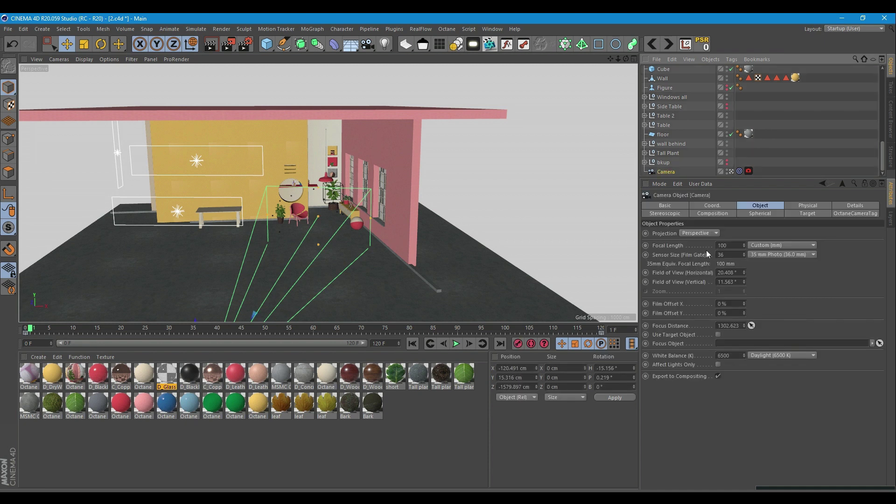
click(749, 171)
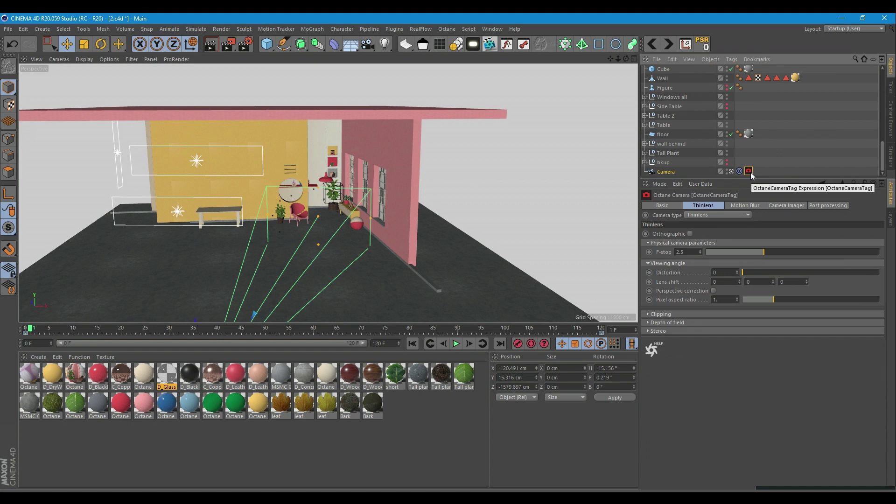
click(675, 207)
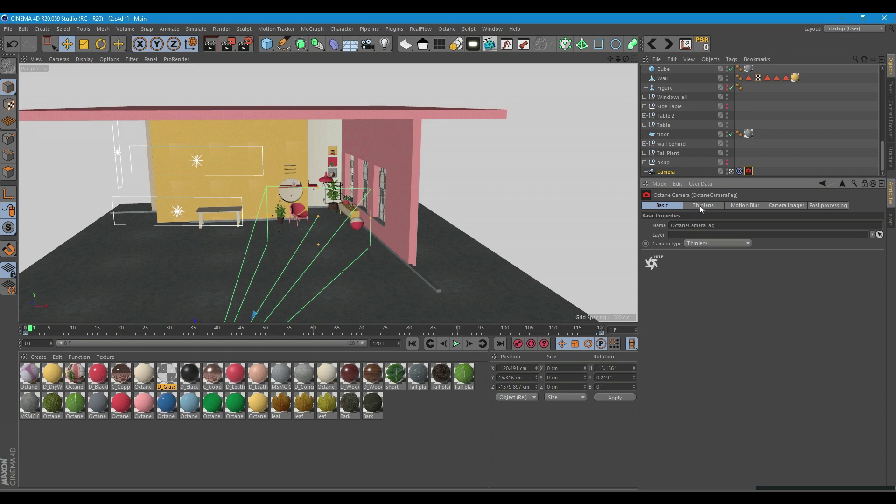
click(701, 205)
- Check the camera tag's Motion Blur, Camera Imager and Post processing settings, and expand Depth of field under Thinlens
click(736, 204)
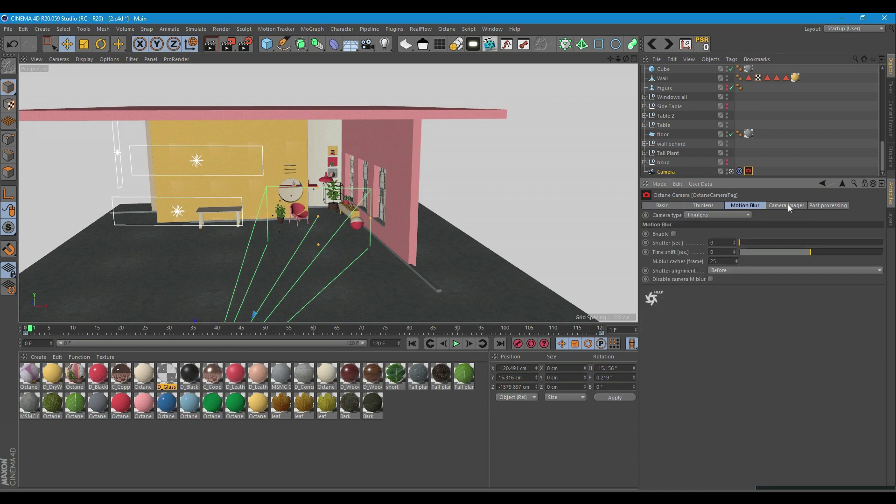
click(788, 205)
click(819, 204)
click(743, 206)
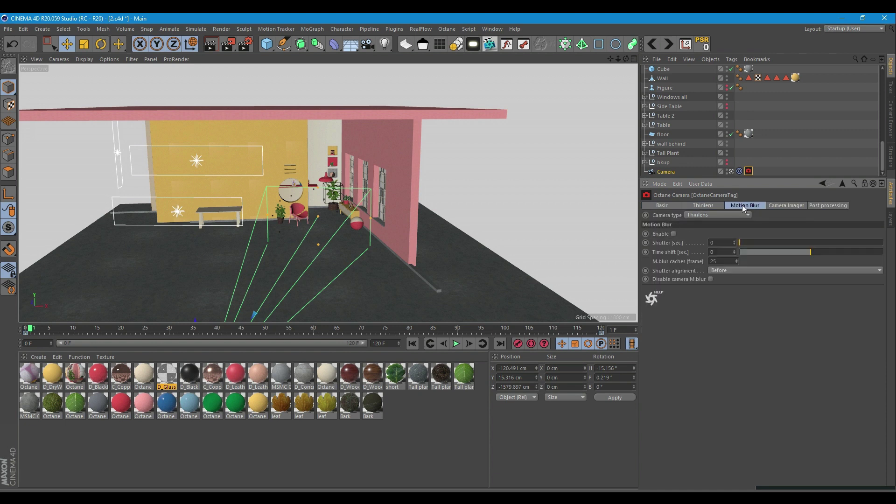
click(715, 205)
click(672, 323)
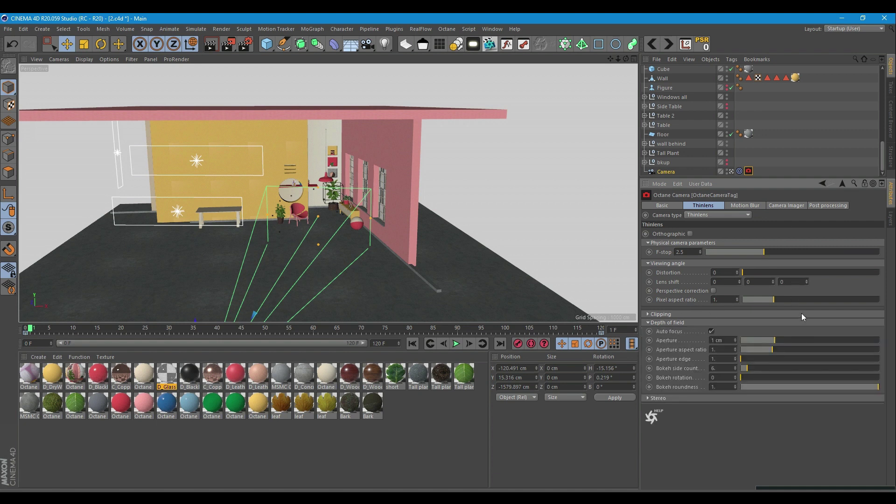
- Turn off the camera tag's Auto focus and pick a focus point just beside the pink chair in a Live Viewer render
click(712, 332)
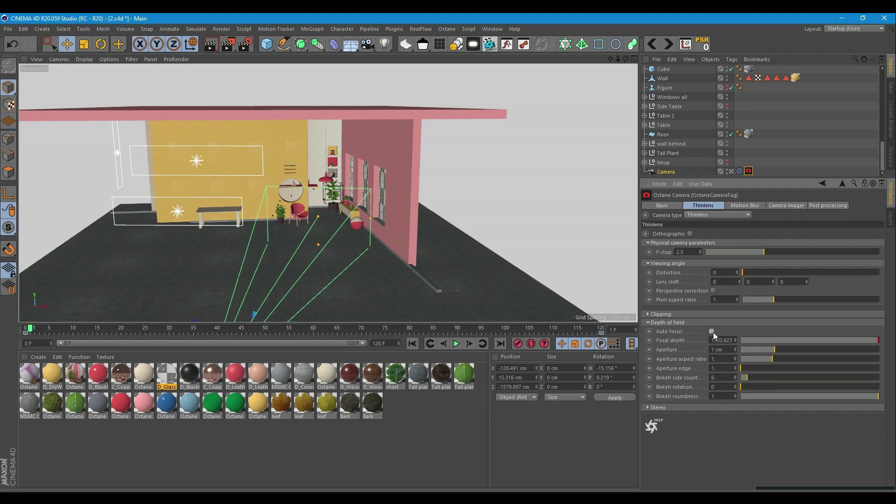
click(485, 48)
drag(379, 164, 241, 82)
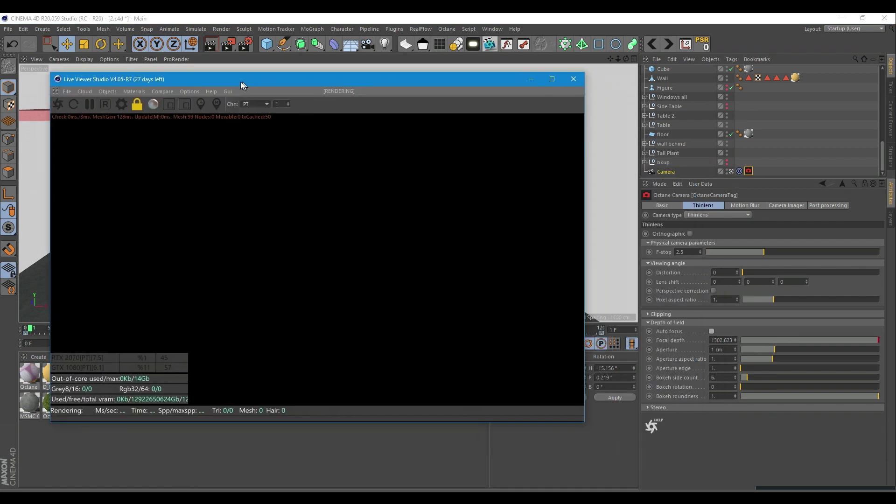
click(55, 105)
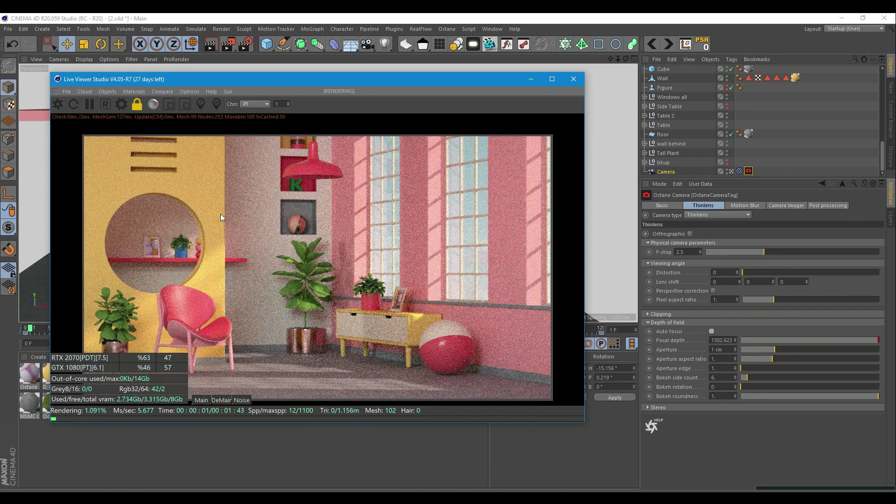
click(200, 103)
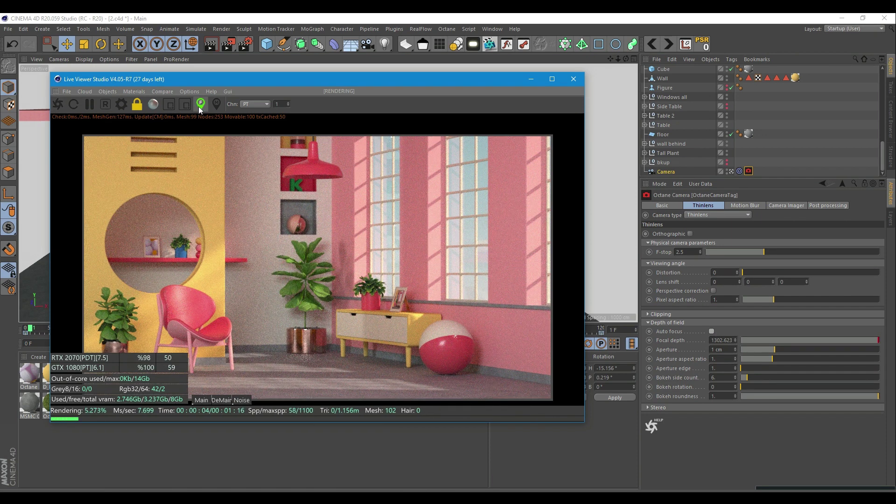
click(244, 323)
- Set the camera's depth of field Aperture to 8 cm
drag(327, 79, 380, 77)
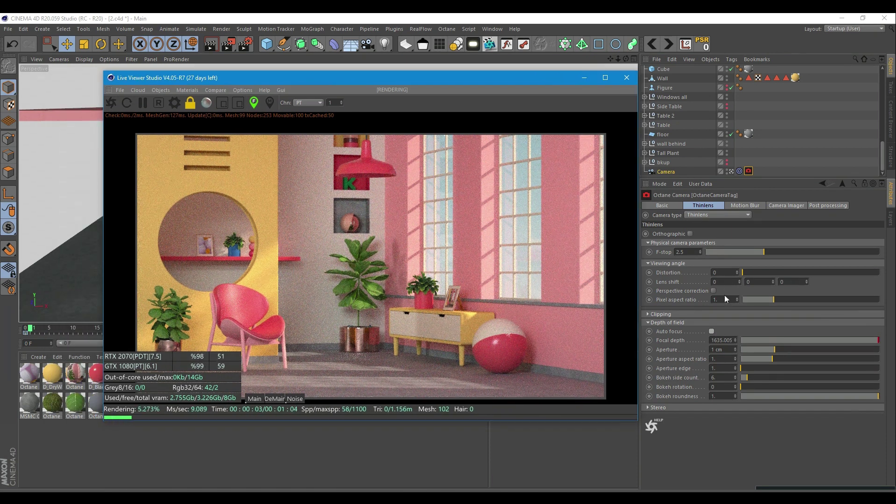
drag(775, 349, 878, 351)
double_click(723, 349)
text(8)
click(725, 359)
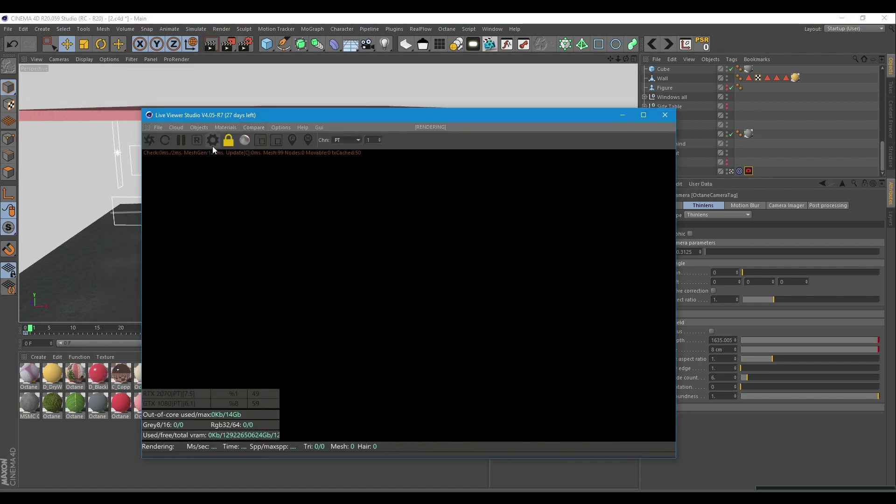
- In the Octane Settings, set the Pathtracing kernel's Max. samples to 3000
click(212, 140)
drag(216, 24, 521, 98)
click(382, 140)
double_click(375, 139)
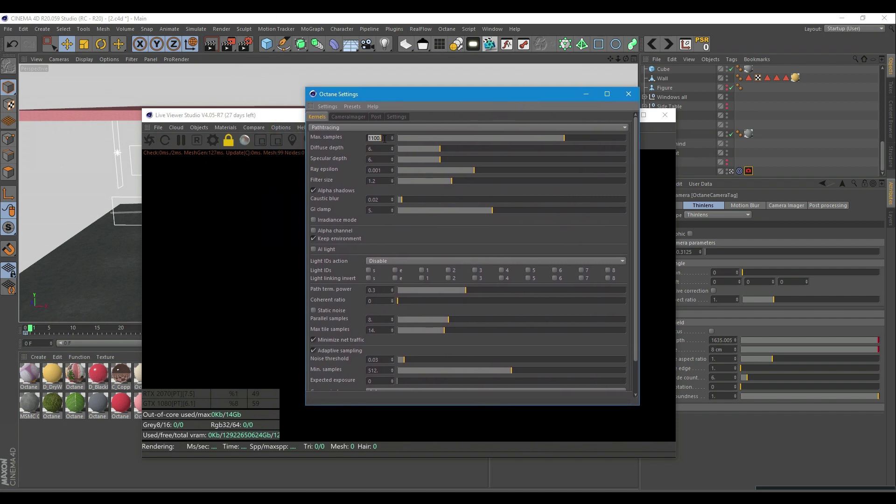
text(1100)
double_click(385, 150)
double_click(385, 159)
double_click(384, 138)
text(3000)
key(Tab)
- Review the Octane Settings' Camera Imager values, Denoiser options and Pathtracing kernel values
click(338, 119)
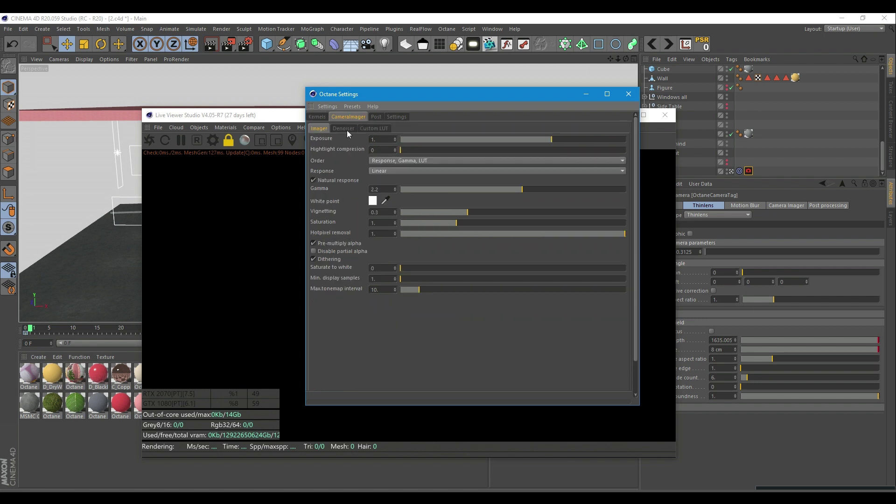
click(344, 128)
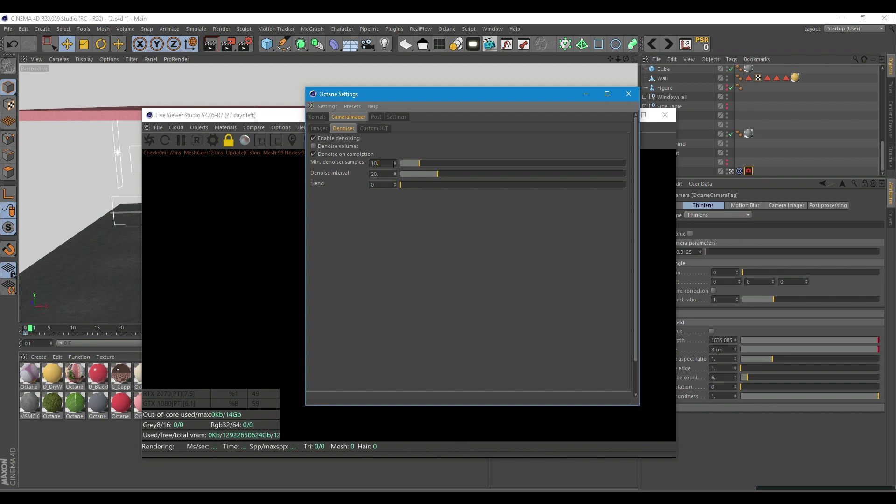
click(379, 173)
click(319, 128)
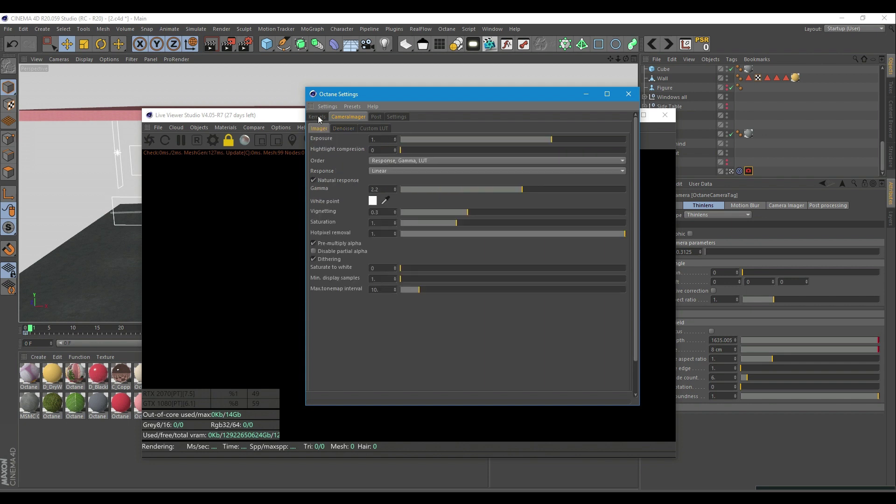
click(318, 117)
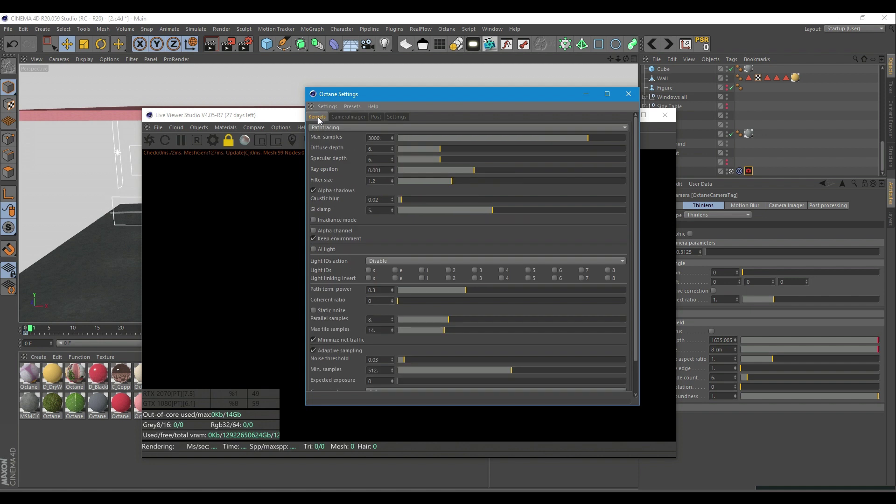
click(351, 117)
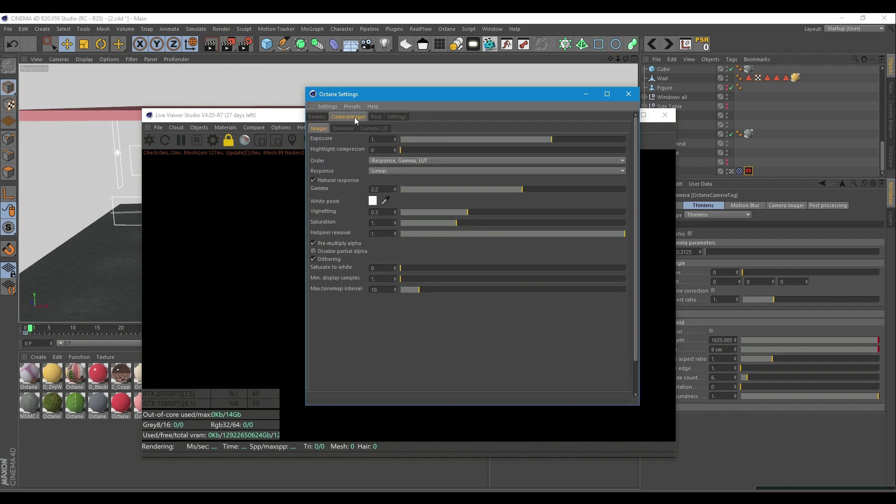
click(346, 128)
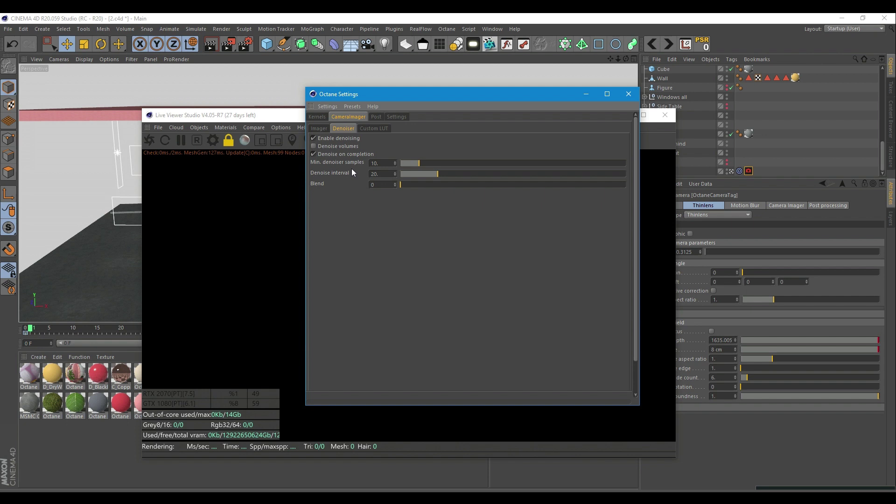
- Minimise the Octane Settings window and close the Live Viewer
click(583, 94)
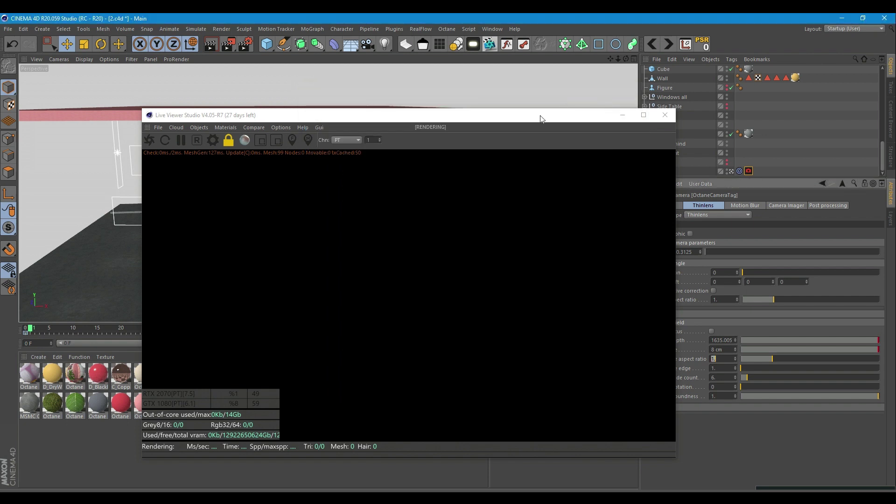
drag(542, 115, 516, 88)
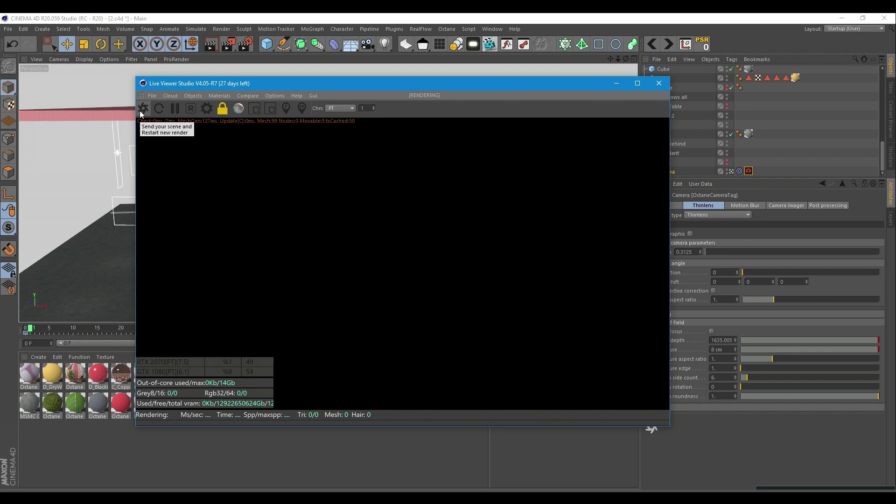
click(658, 83)
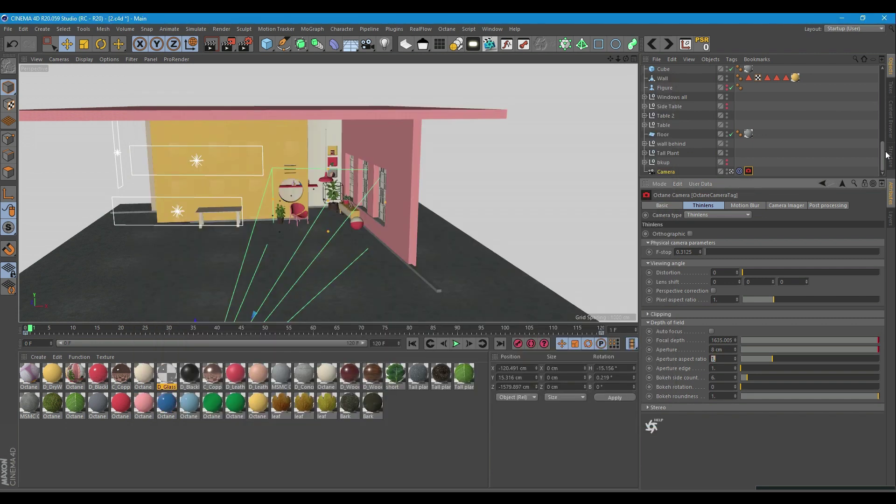